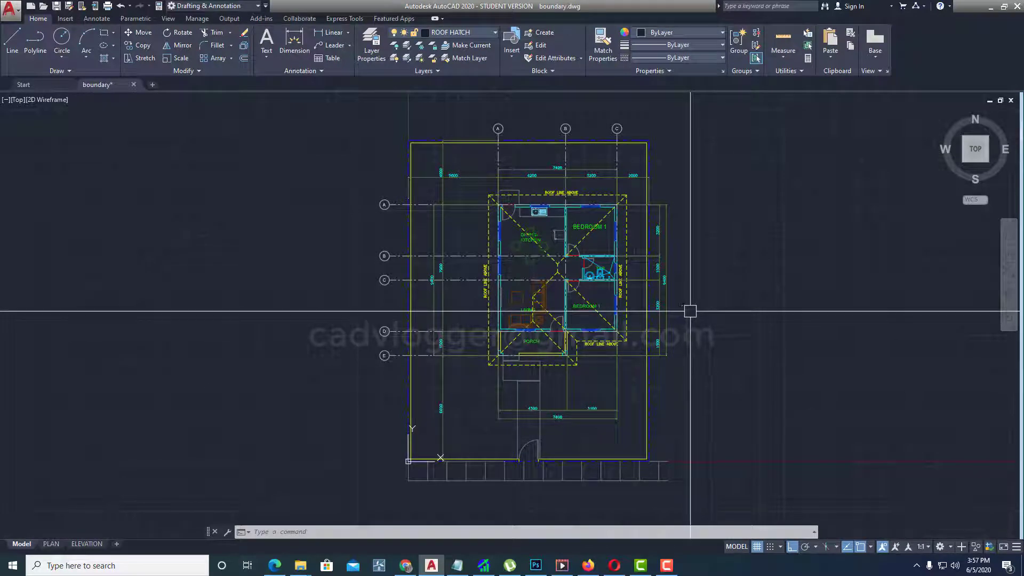
With LAYFRZ, freeze the Grid, 0 and Roof edge layers by picking their objects.
middle_drag(690, 311, 642, 318)
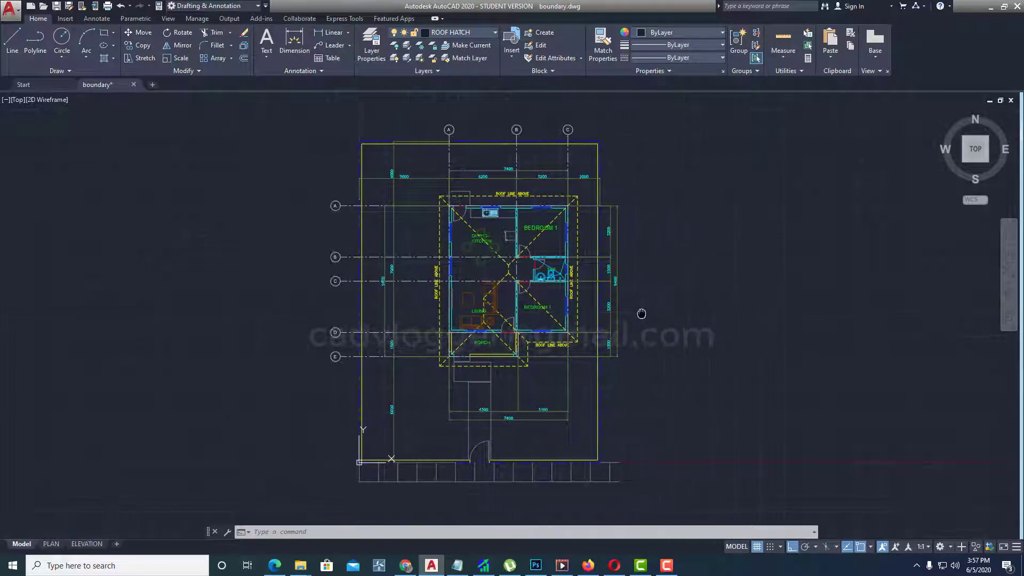
scroll(642, 307, up, 4)
scroll(573, 221, up, 2)
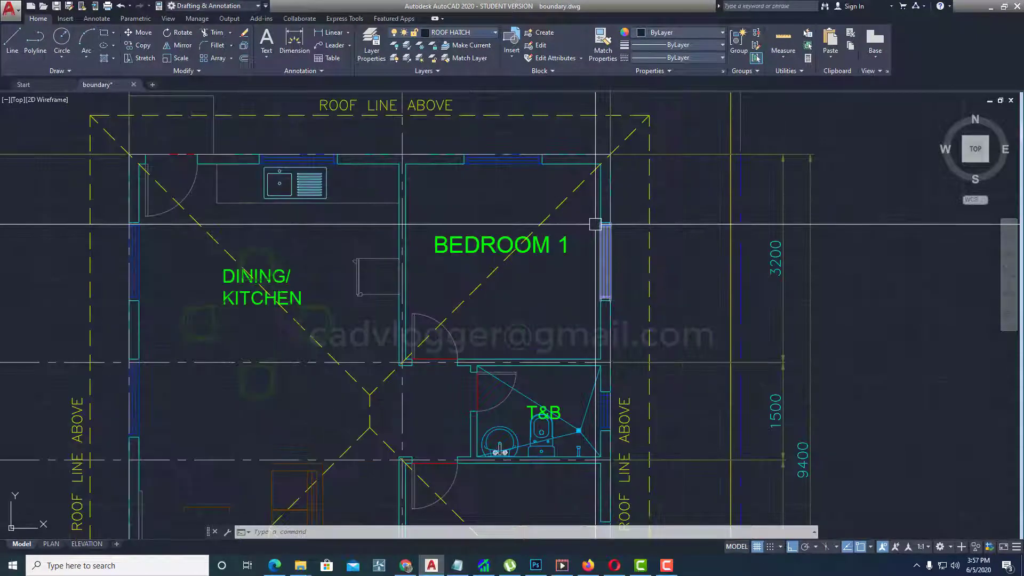
middle_drag(595, 221, 600, 269)
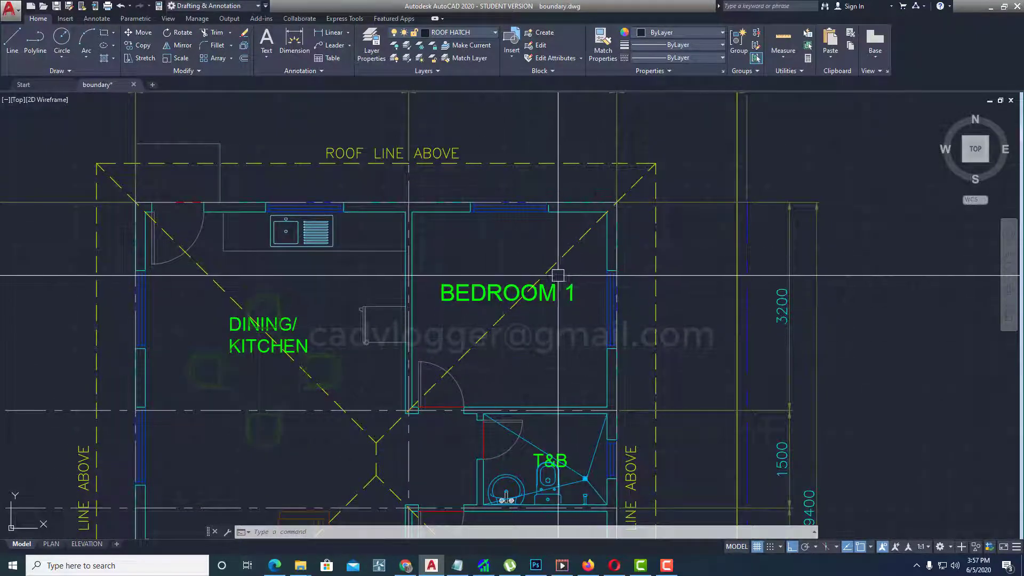
middle_drag(536, 339, 541, 312)
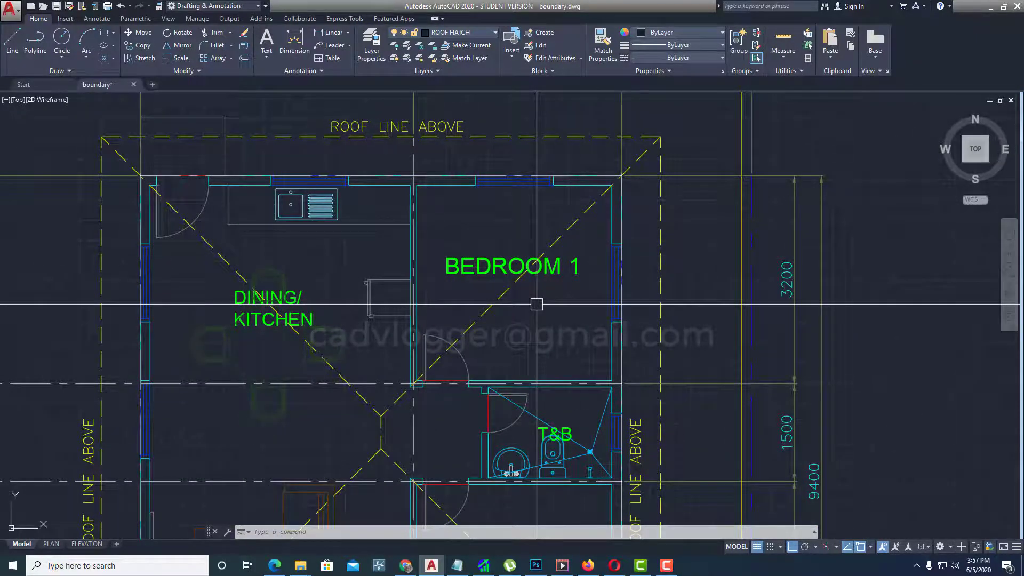
scroll(537, 304, down, 4)
scroll(512, 325, down, 3)
middle_drag(485, 353, 497, 320)
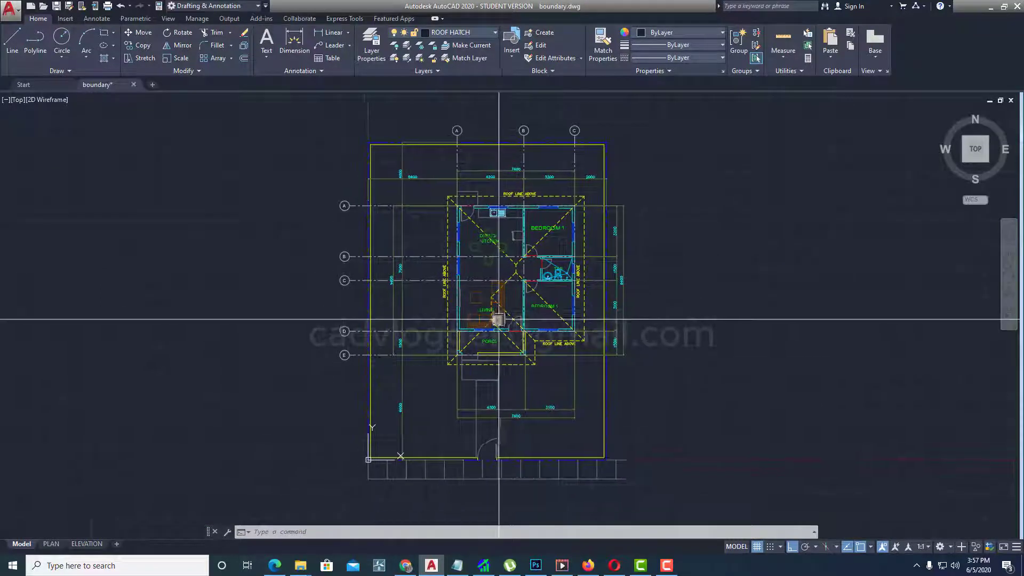
click(422, 47)
click(341, 204)
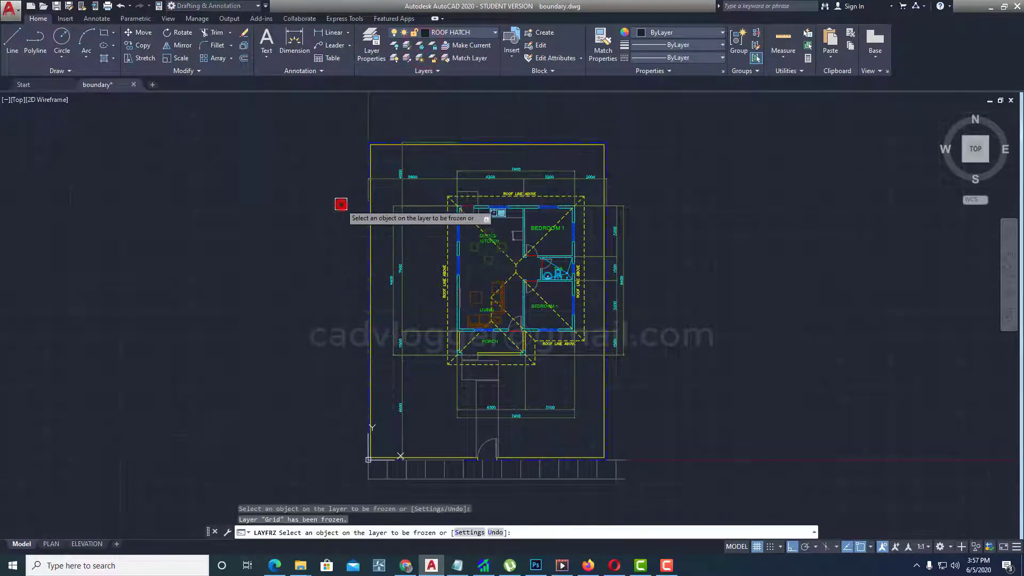
click(402, 165)
scroll(522, 198, up, 3)
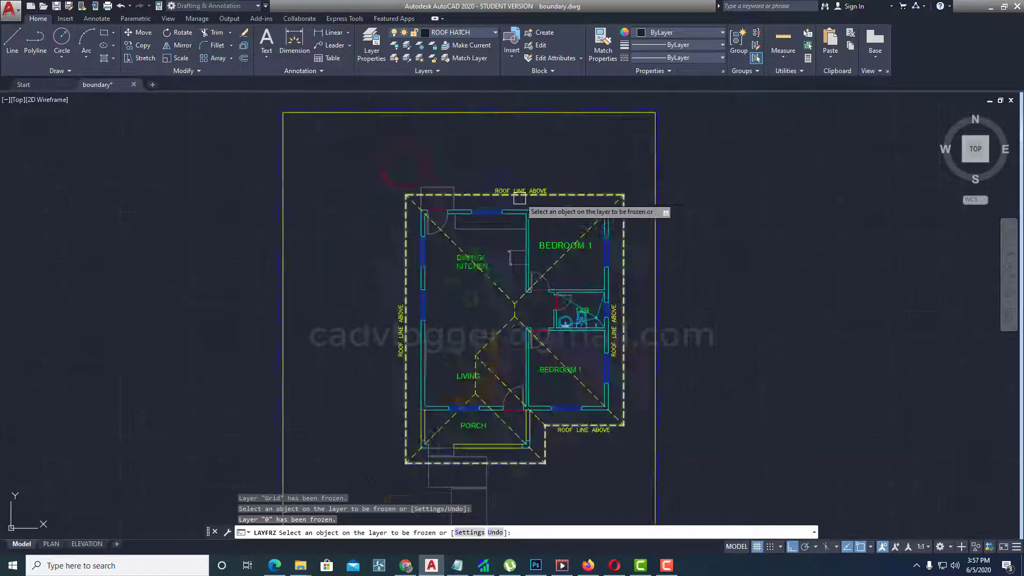
scroll(528, 193, up, 1)
click(530, 192)
Also freeze the walls, Text, Old Furniture, bathroom fixtures and Door layers.
scroll(498, 265, down, 2)
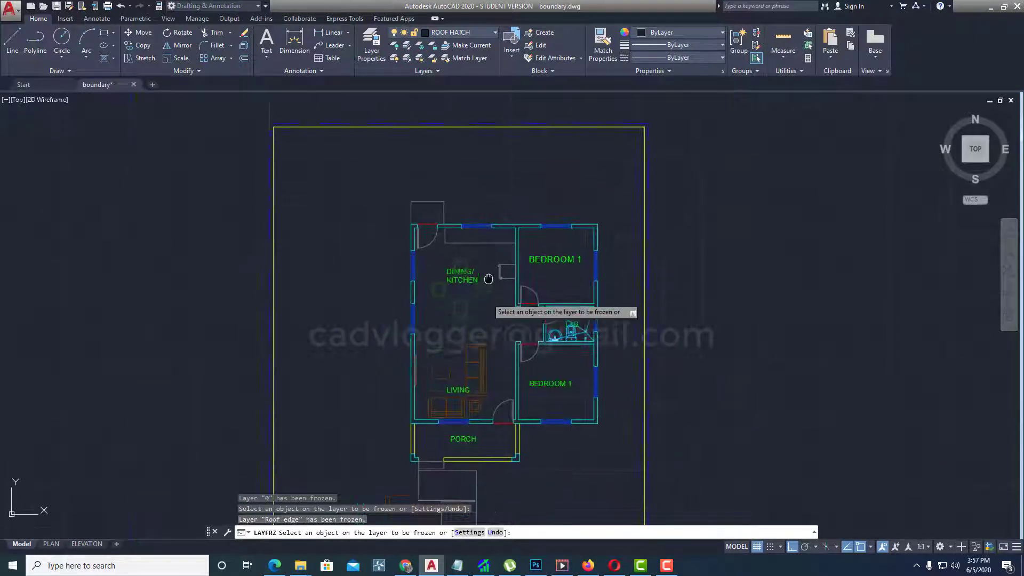
middle_drag(549, 302, 490, 231)
click(466, 234)
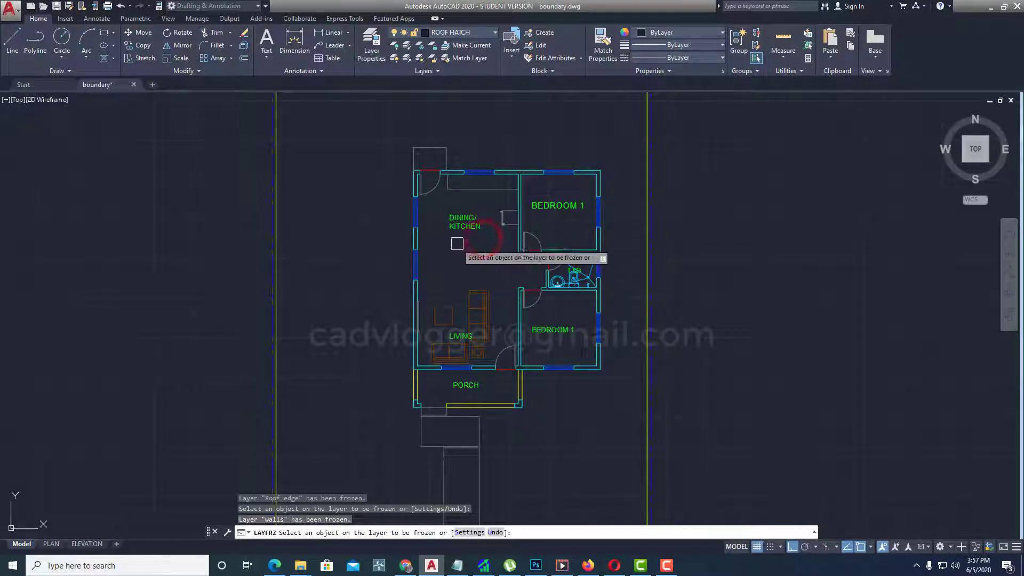
click(473, 226)
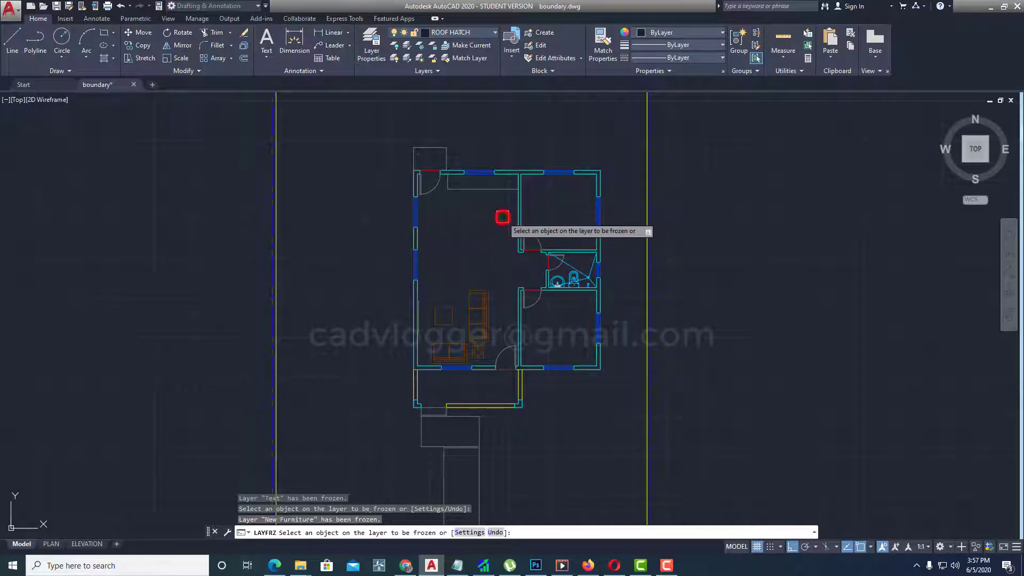
click(469, 322)
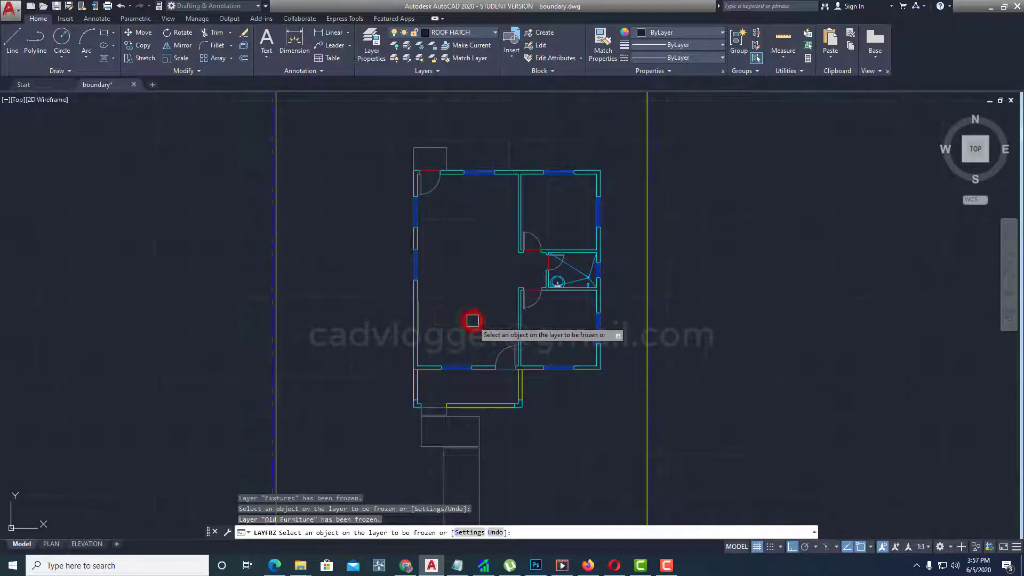
click(586, 273)
click(450, 191)
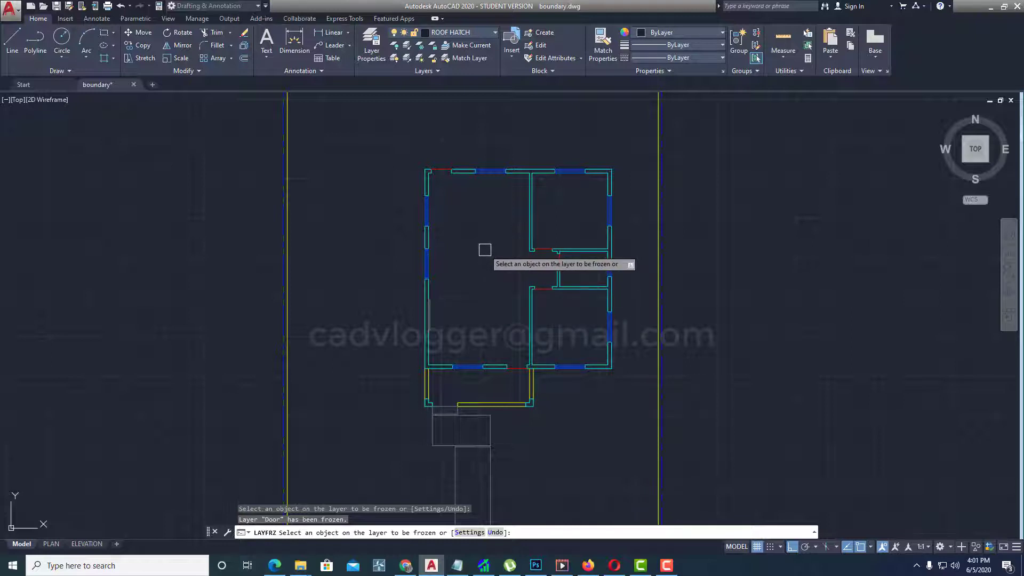
key(Return)
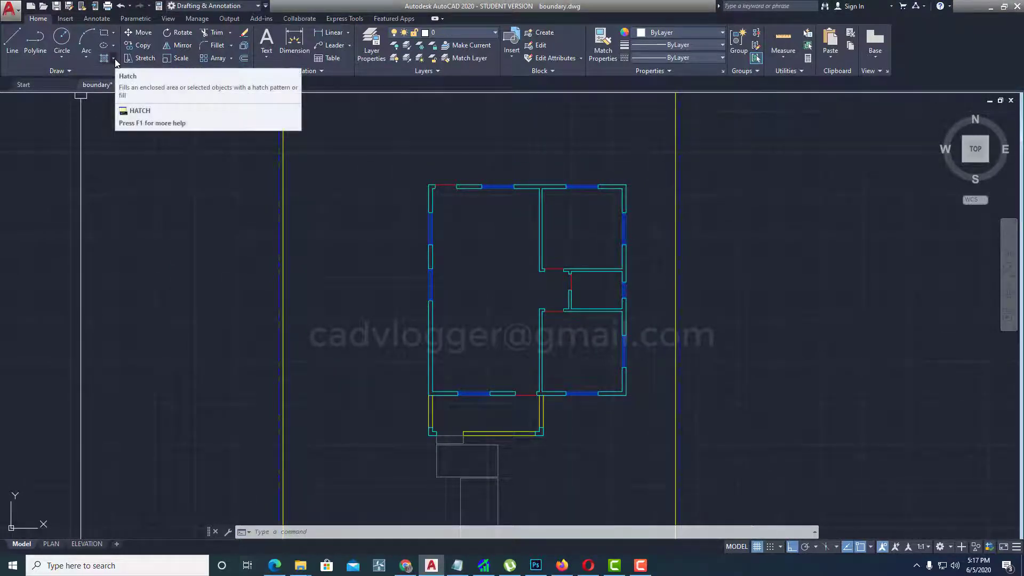
click(114, 59)
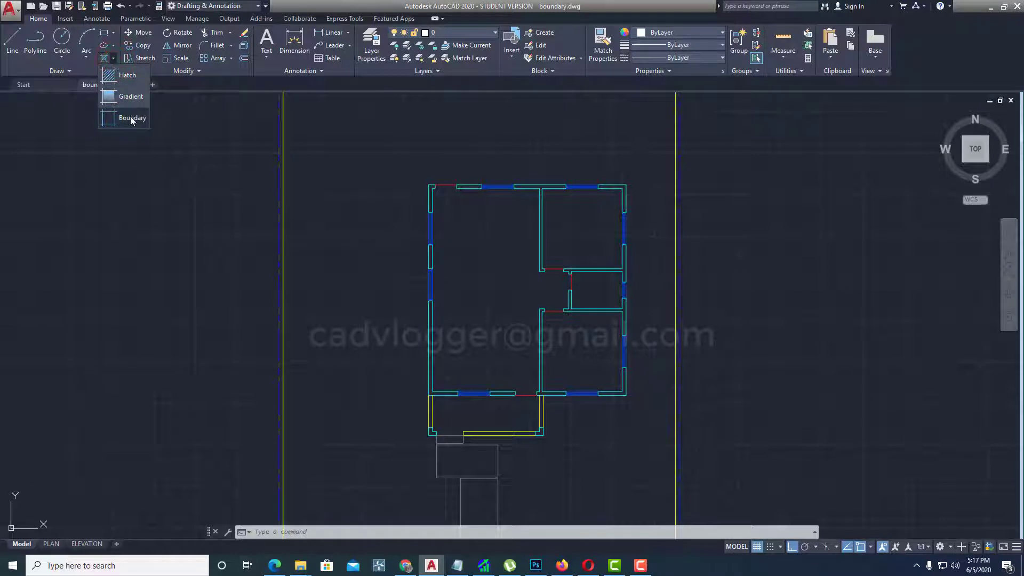
click(130, 119)
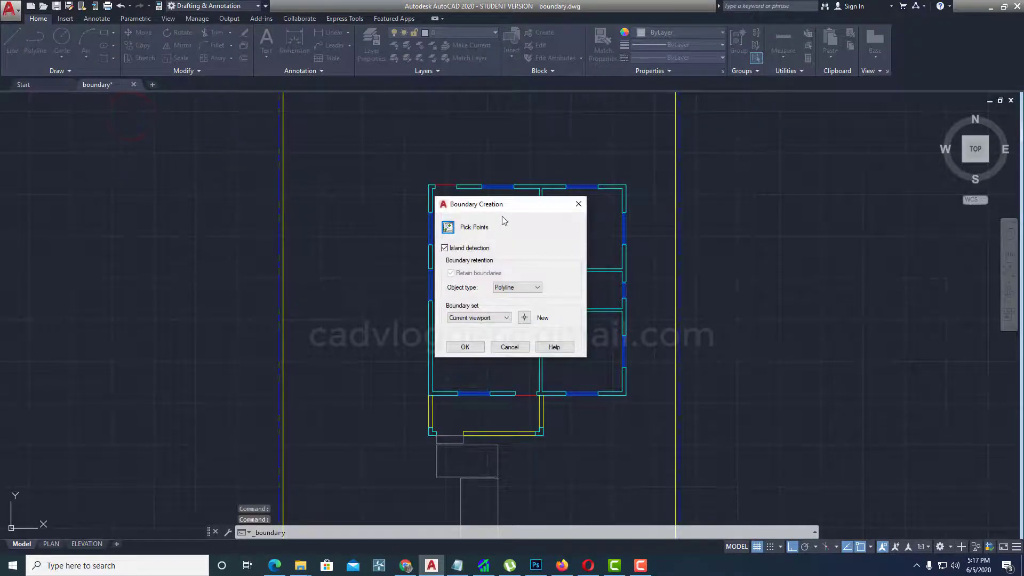
drag(512, 207, 521, 206)
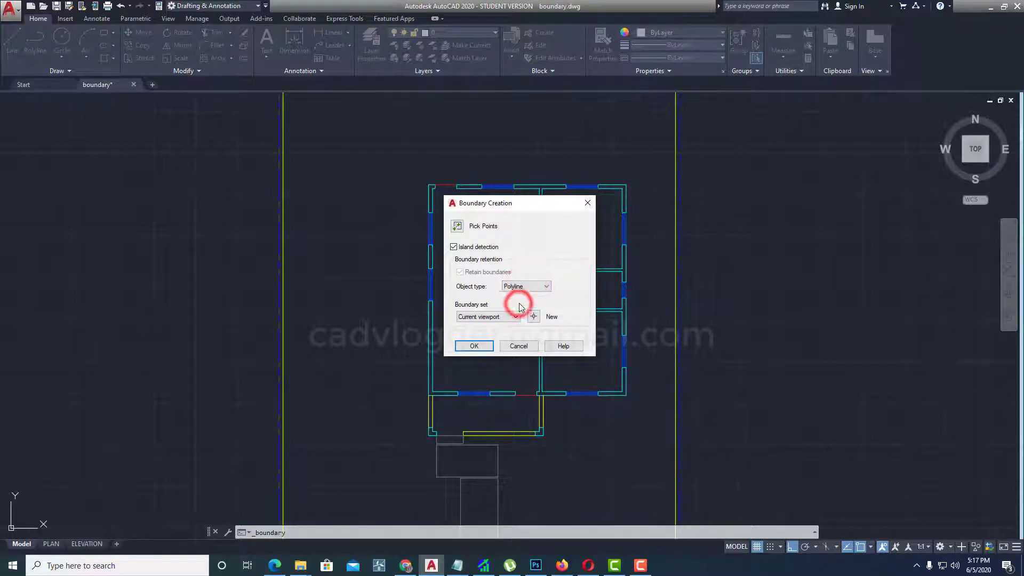
click(461, 226)
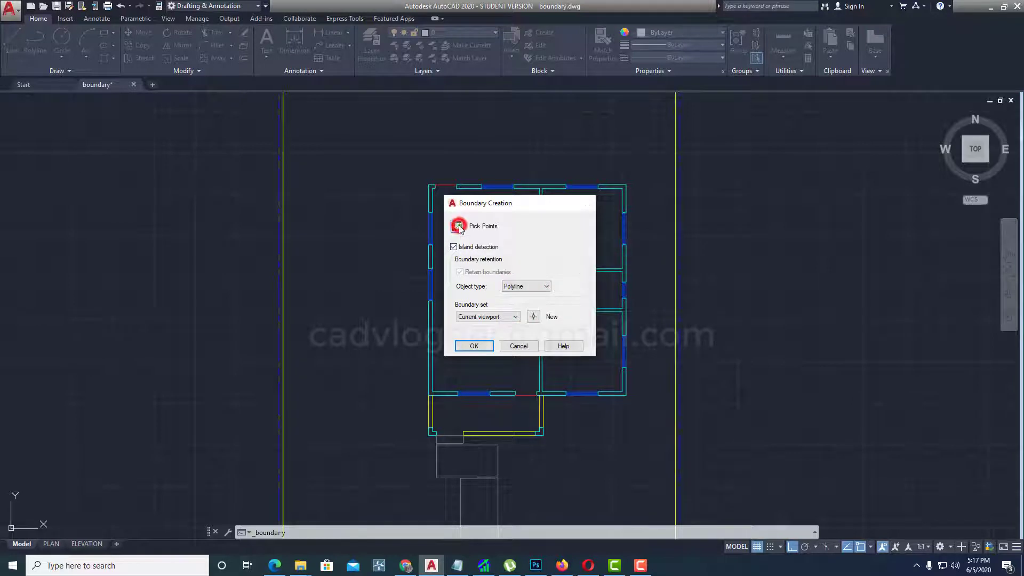
click(576, 229)
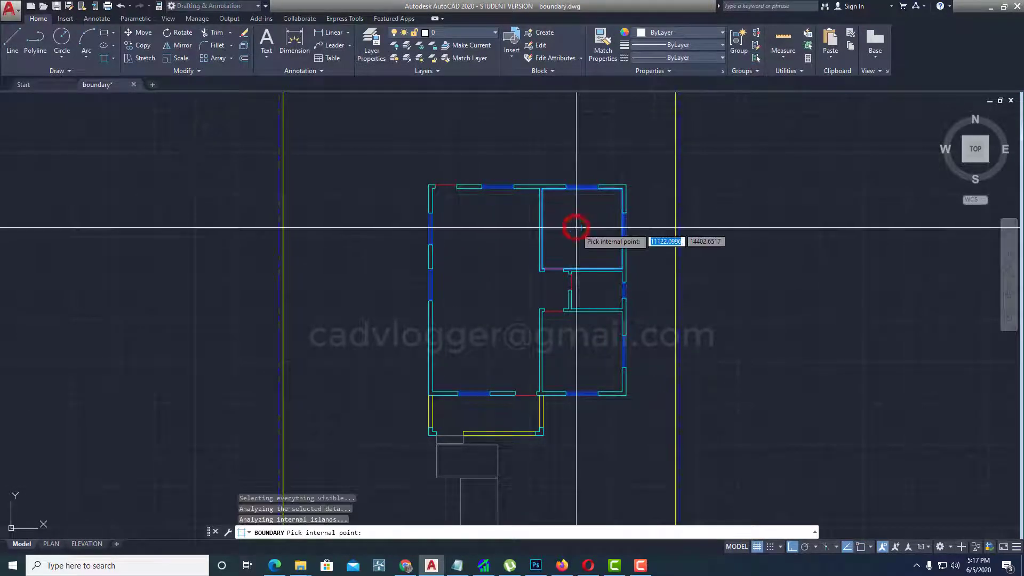
click(595, 291)
click(594, 343)
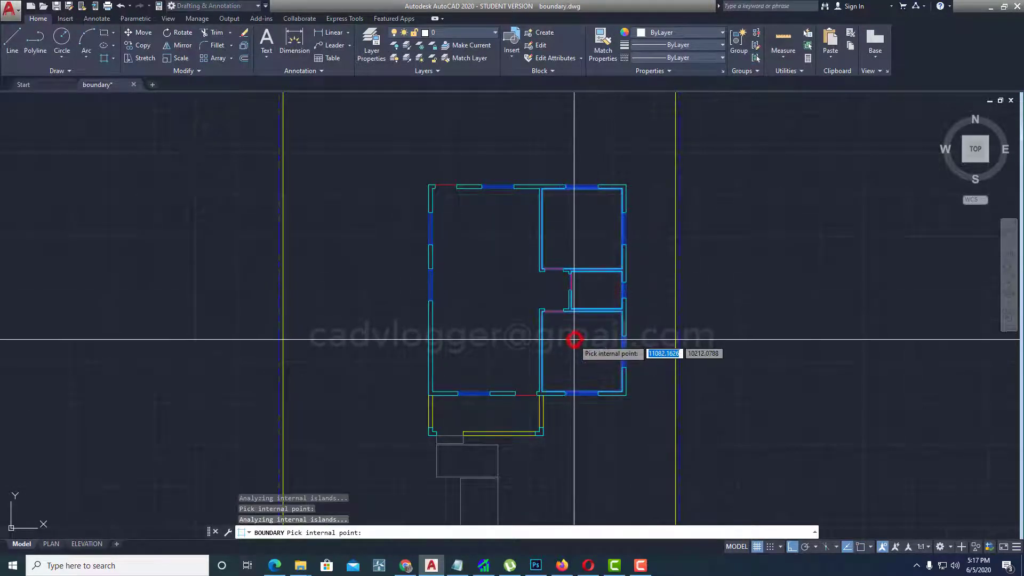
click(489, 323)
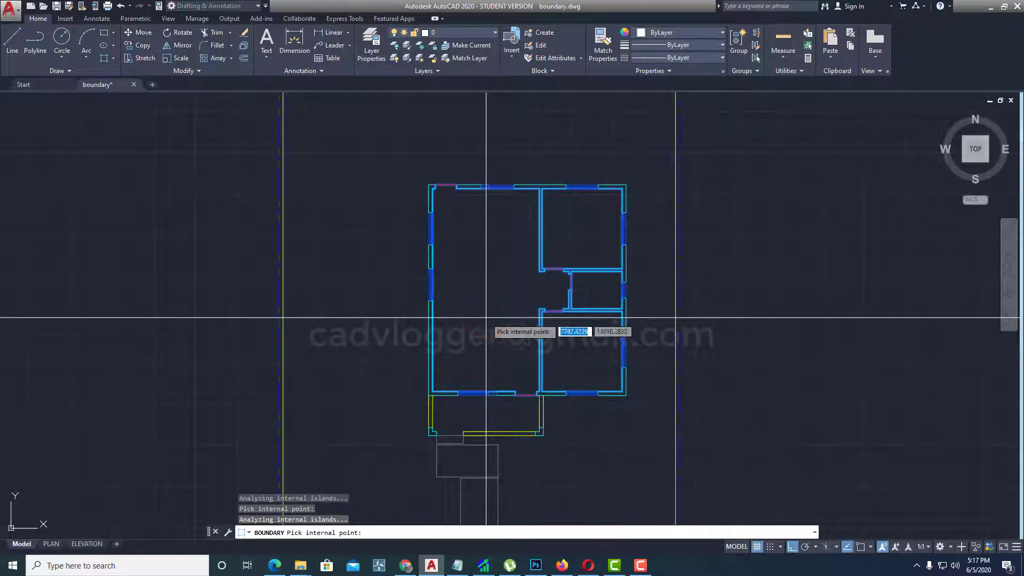
key(Return)
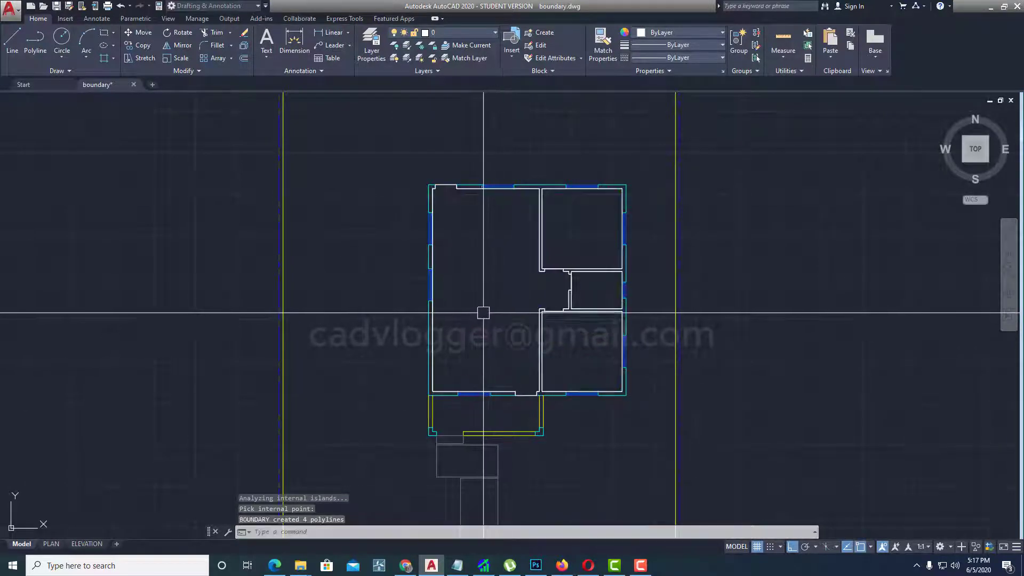
click(553, 268)
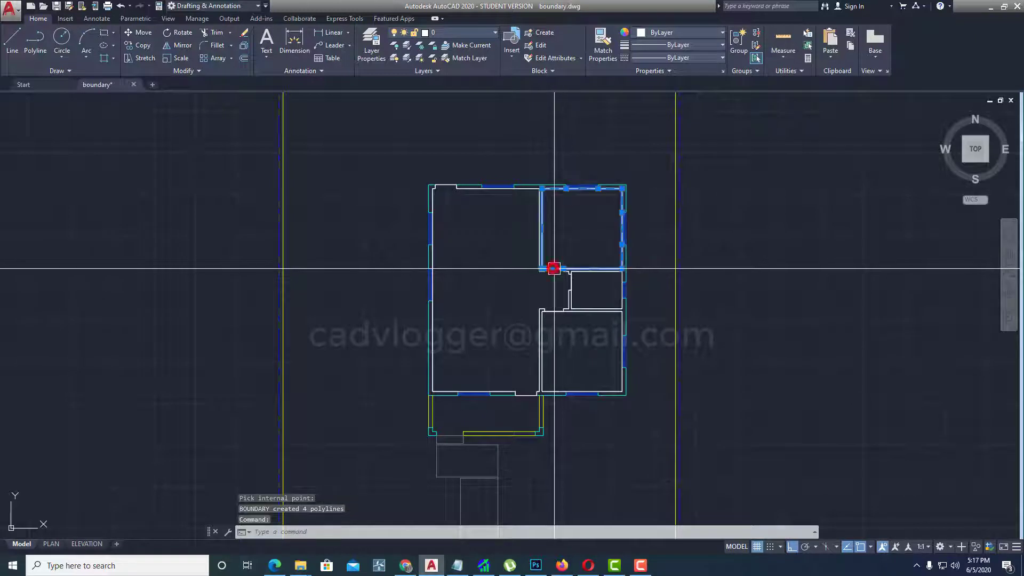
click(571, 284)
click(553, 312)
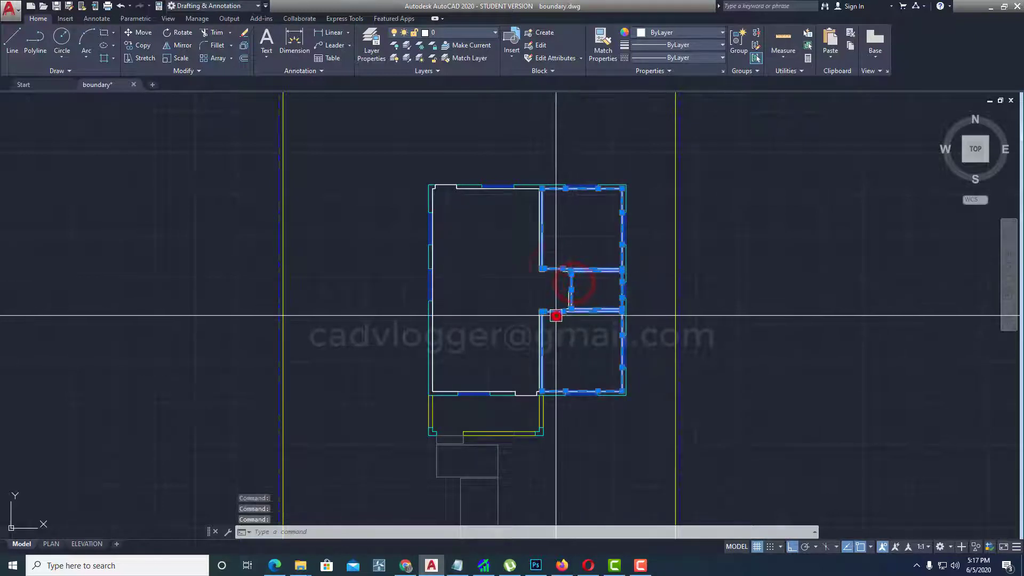
key(Escape)
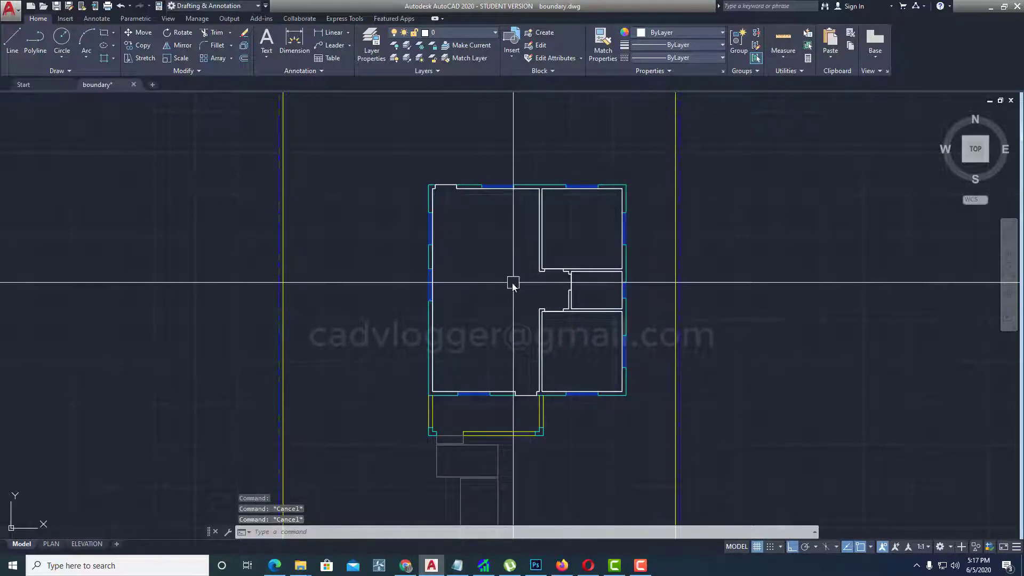
text(u)
key(Return)
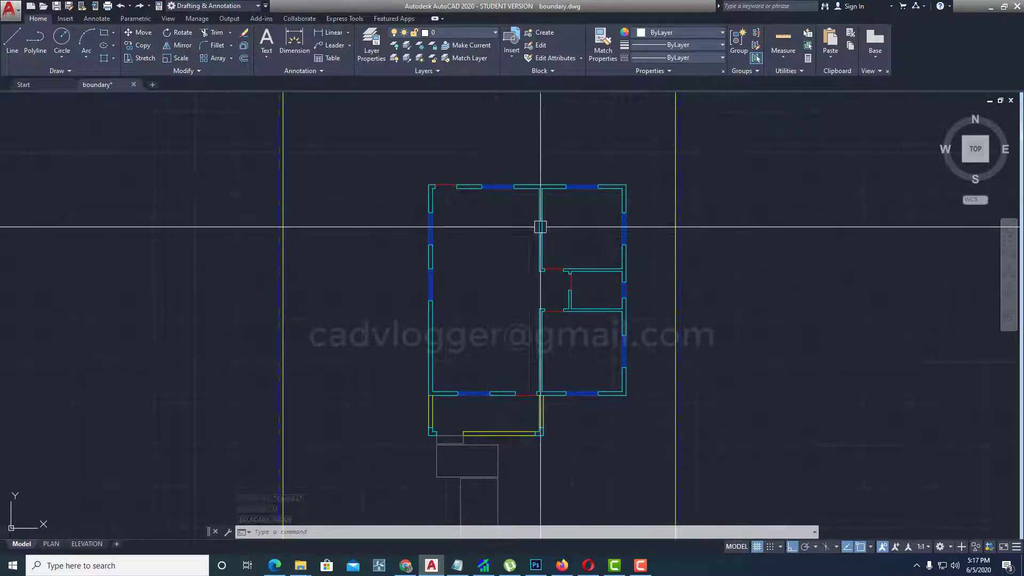
On the current Boundary layer, create boundaries by picking inside all four rooms.
click(469, 33)
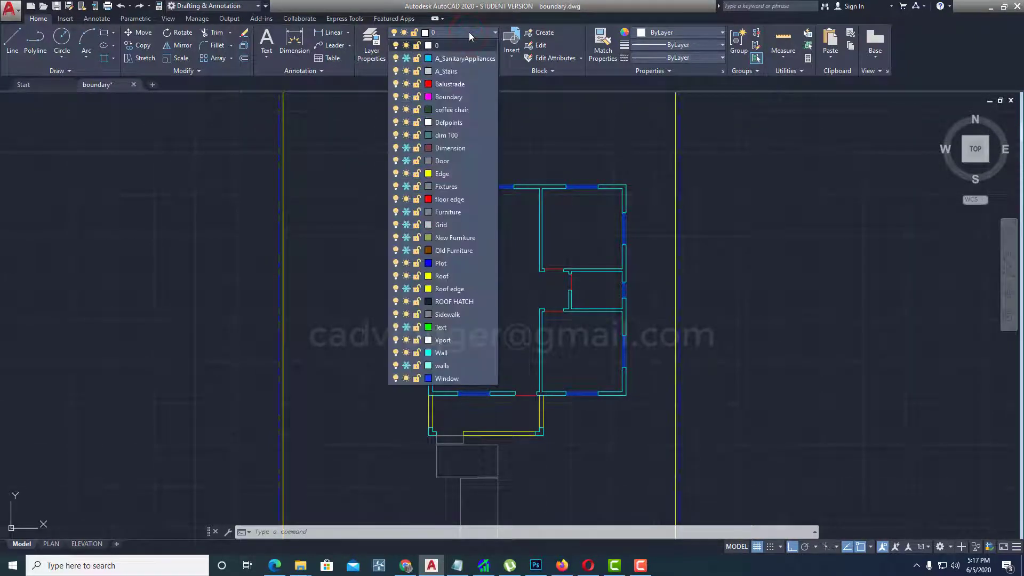
click(452, 97)
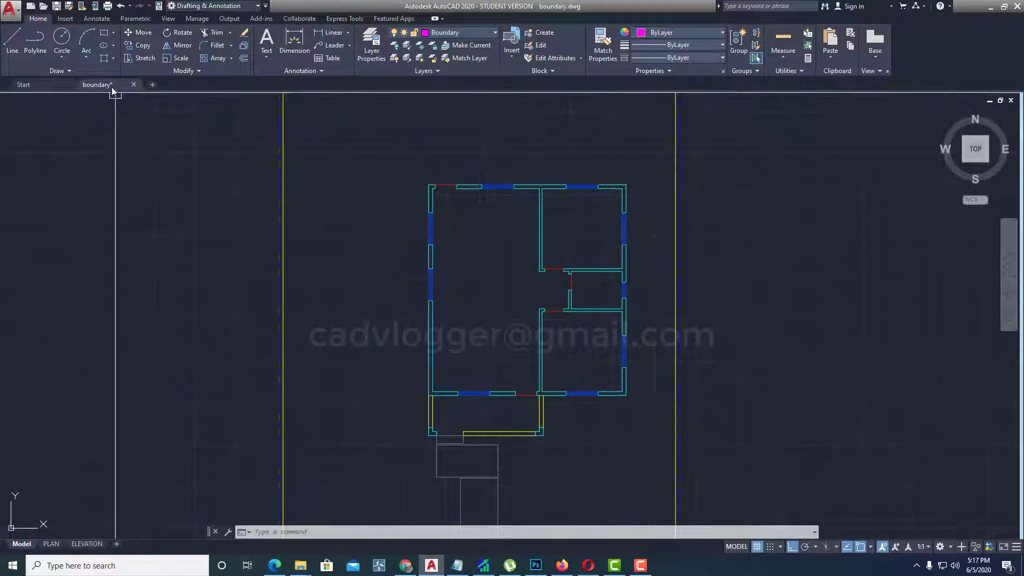
click(113, 58)
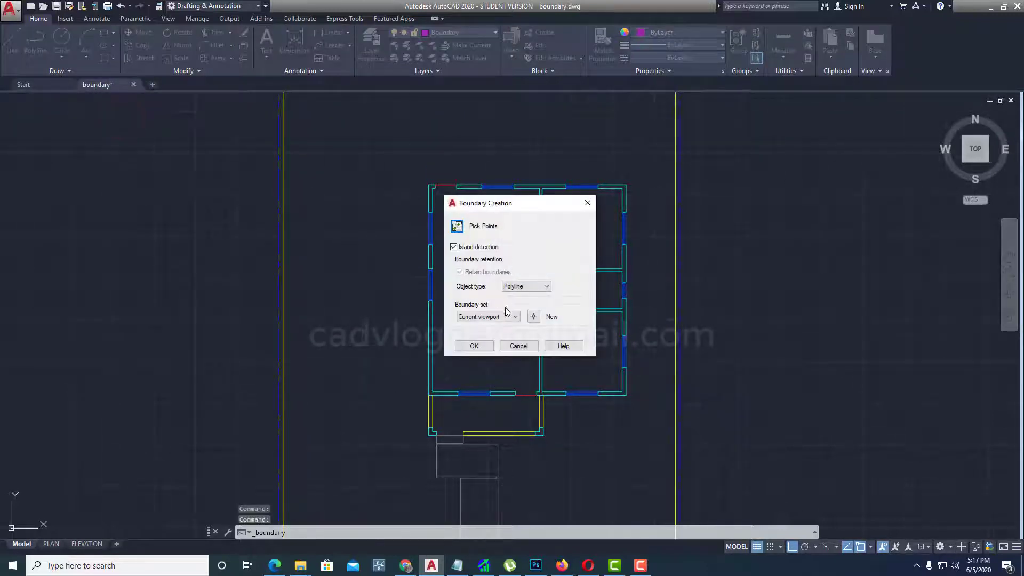
click(458, 226)
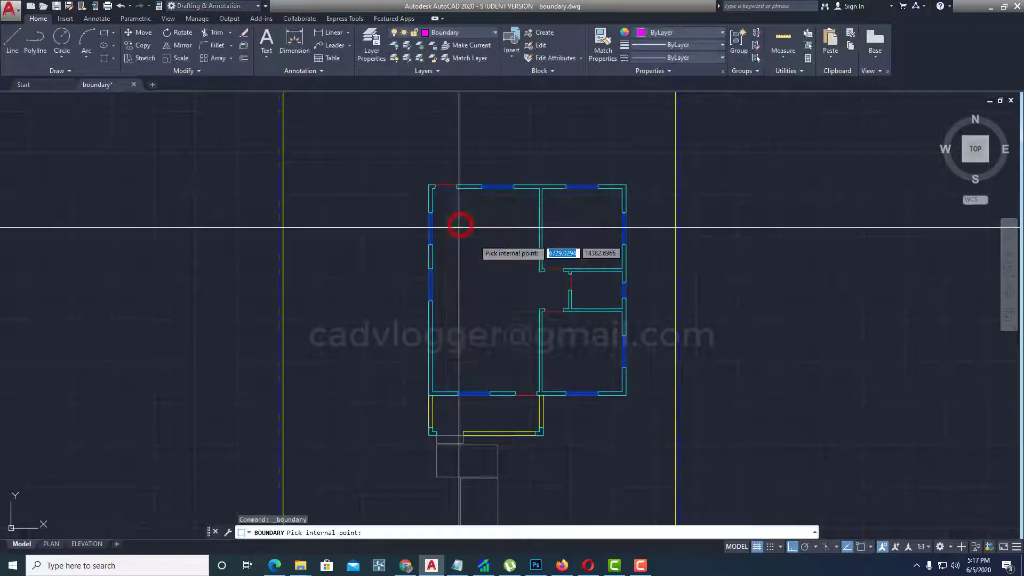
click(576, 233)
click(592, 285)
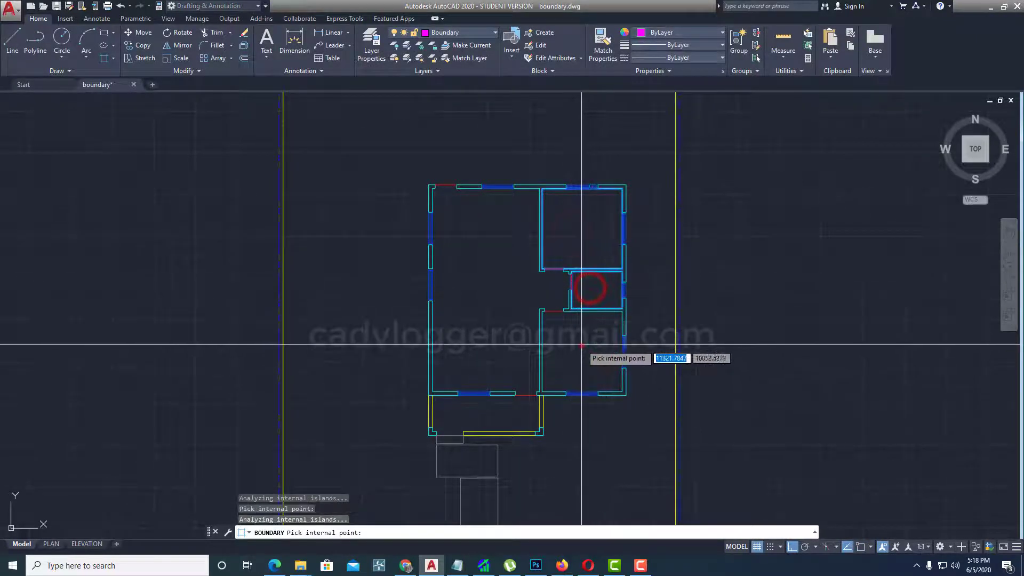
click(583, 342)
click(489, 270)
key(Return)
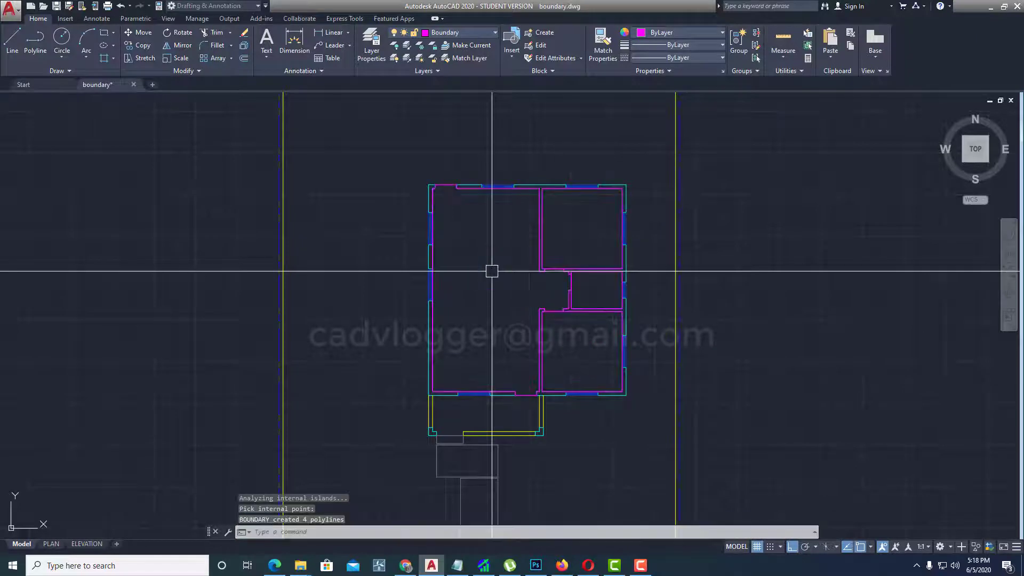
Select the top-right room outline to check it, then deselect it.
scroll(549, 280, up, 2)
scroll(556, 277, up, 2)
mouse_move(613, 263)
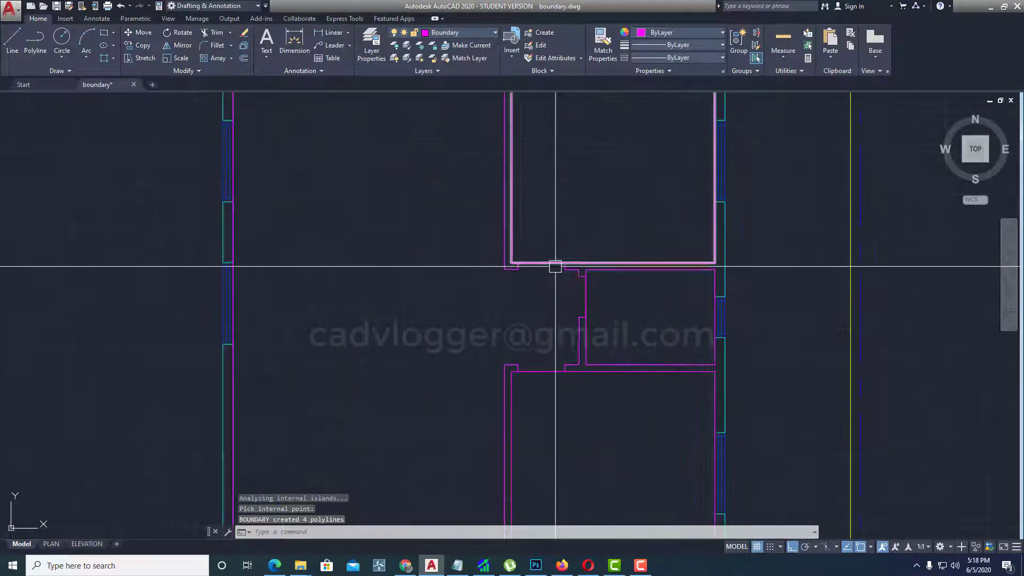
click(597, 263)
scroll(595, 262, down, 2)
middle_drag(568, 270, 565, 284)
key(Escape)
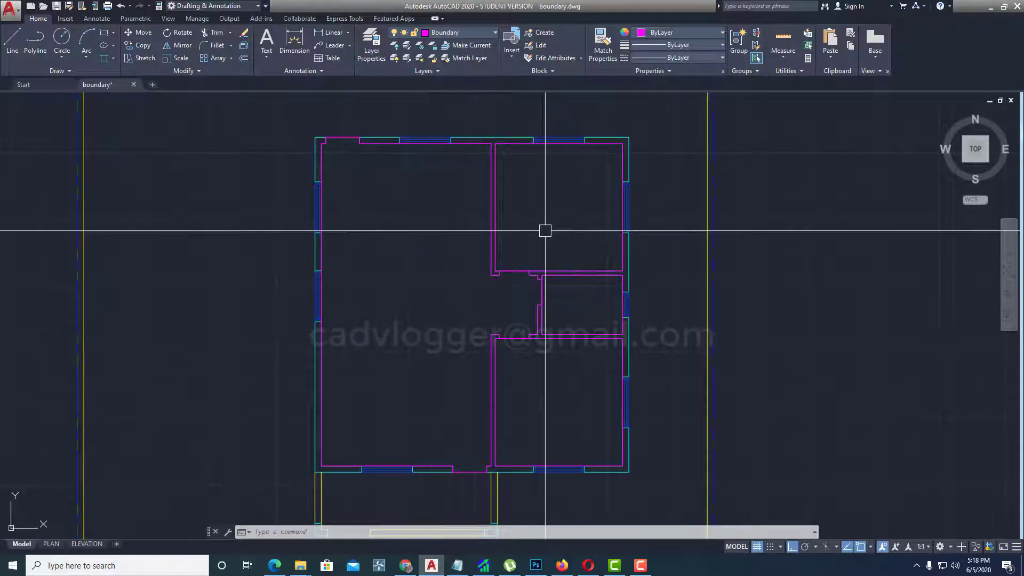
Thaw the Text layer and make a current Area Text layer in colour 2 (yellow).
click(471, 33)
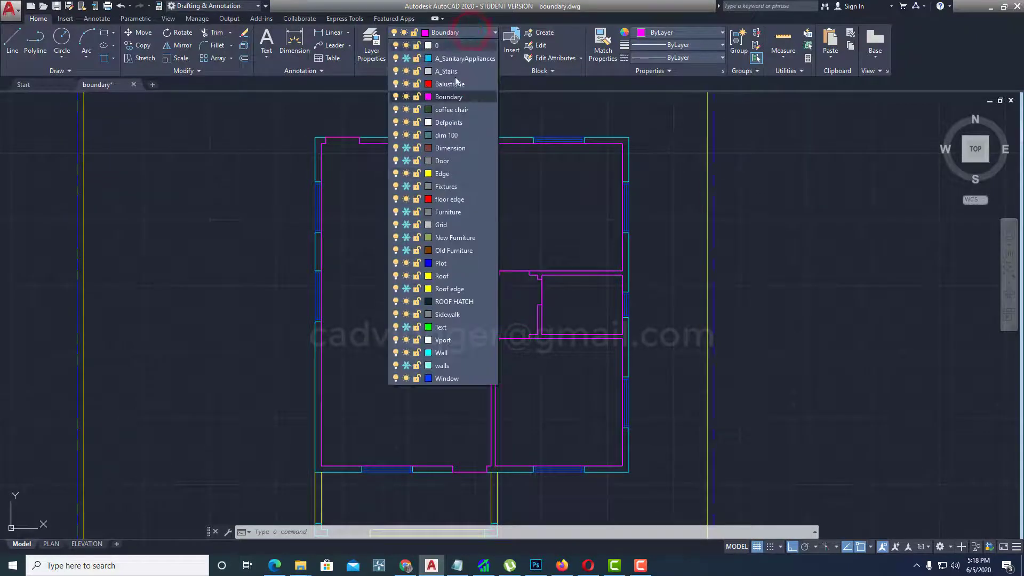
click(407, 328)
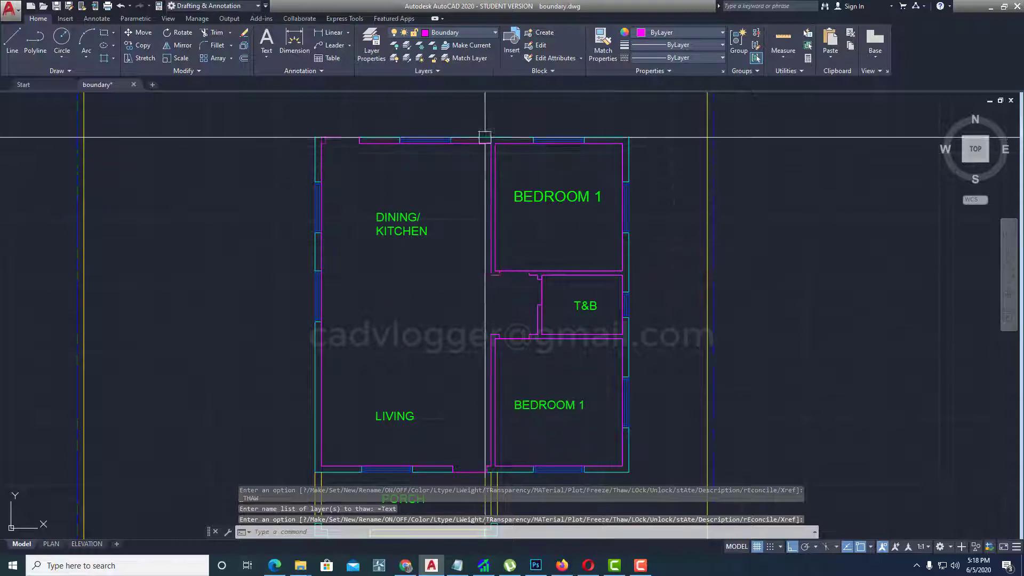
click(372, 43)
text(Area Text)
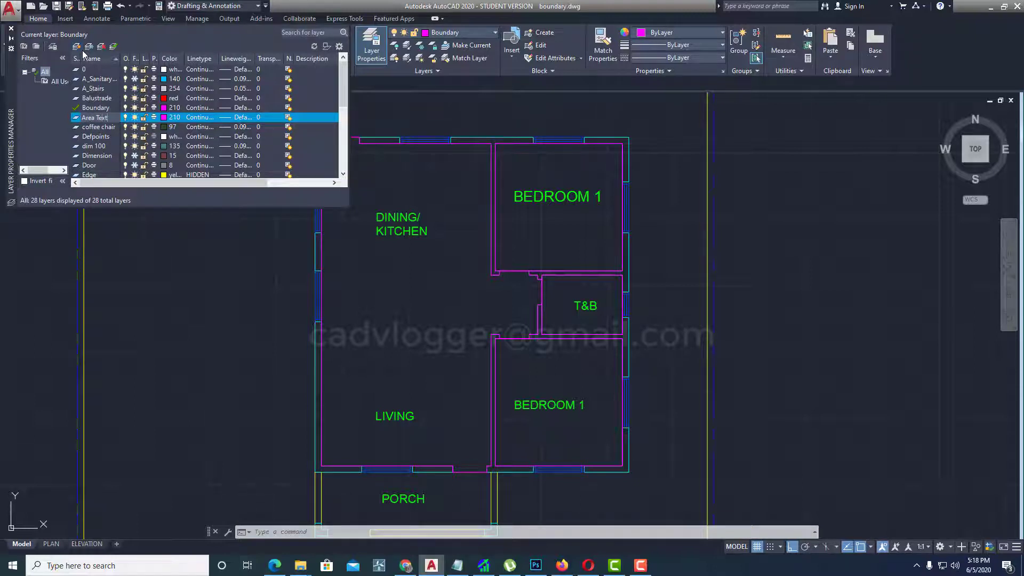
click(169, 117)
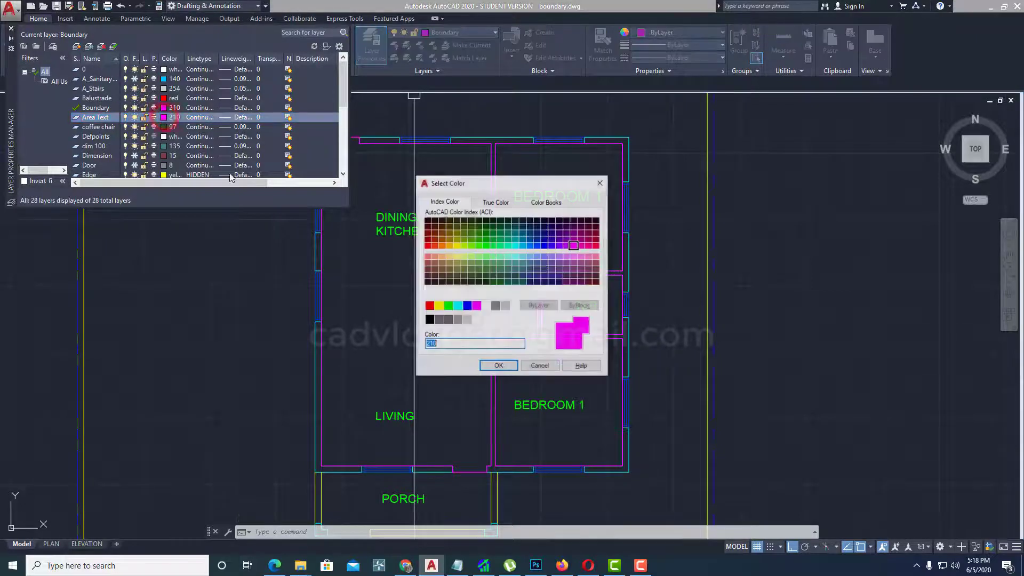
text(2)
click(496, 366)
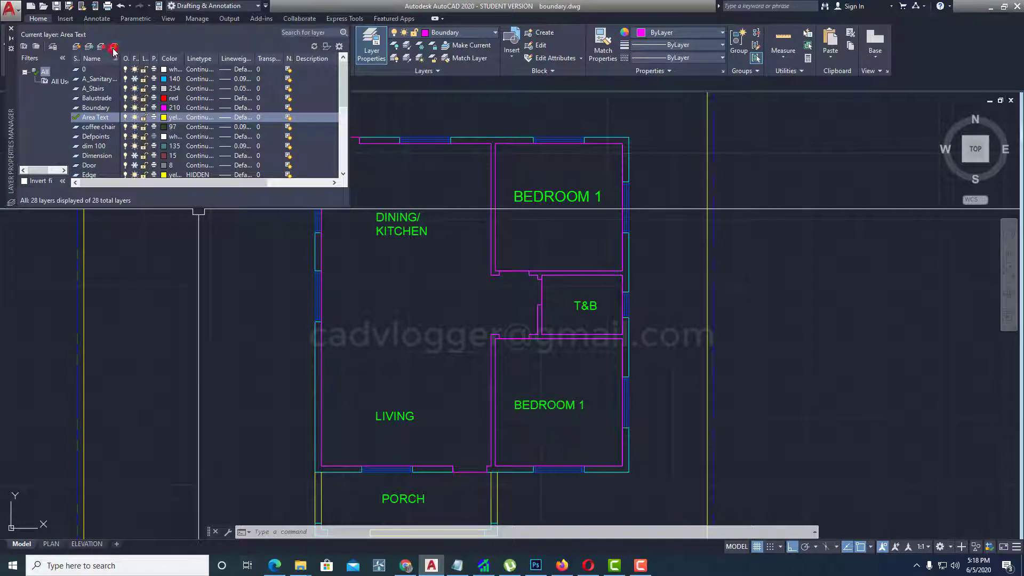
click(11, 28)
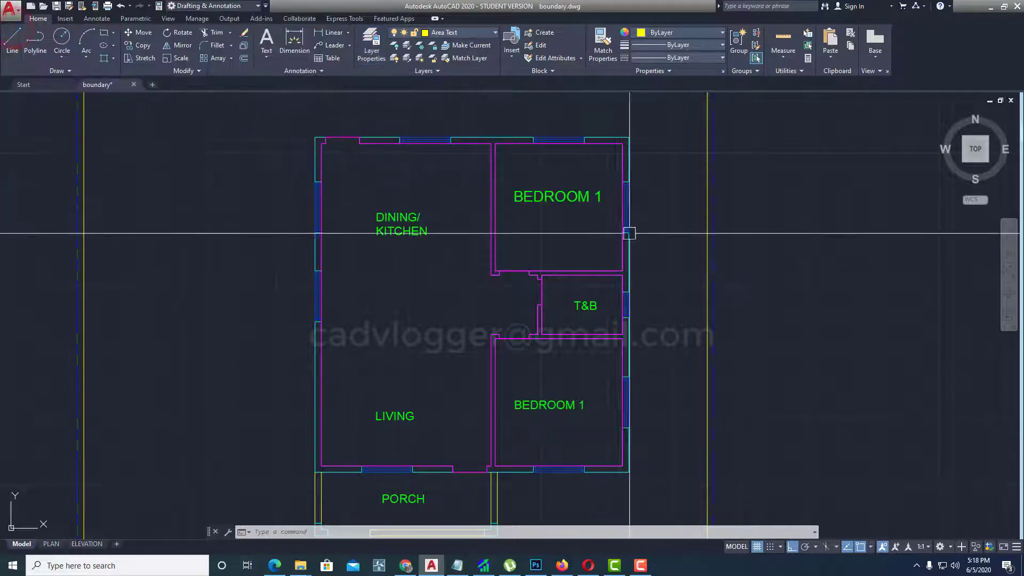
text(co)
Copy the five room labels, except PORCH, straight down beneath the originals.
key(Return)
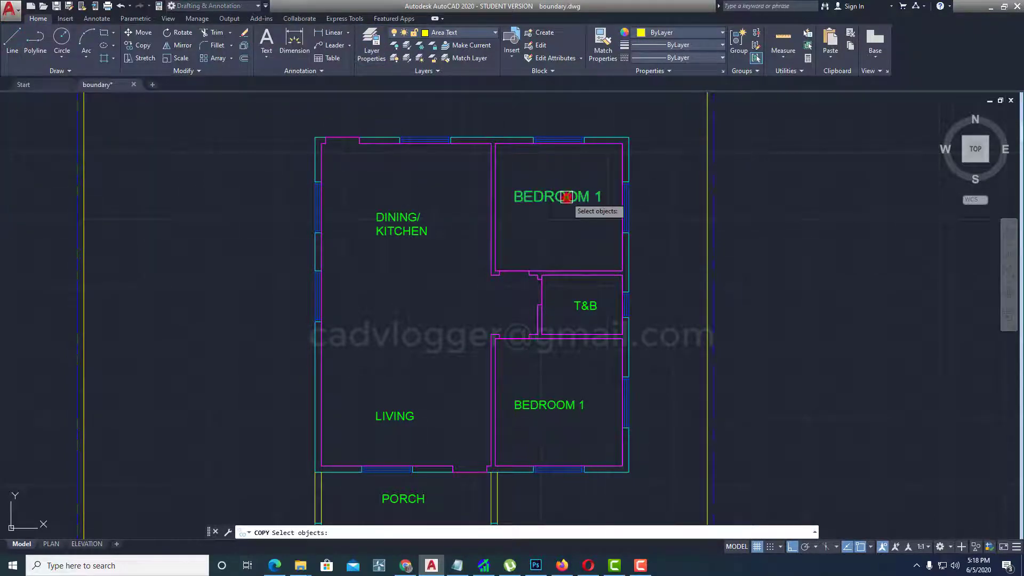
click(592, 305)
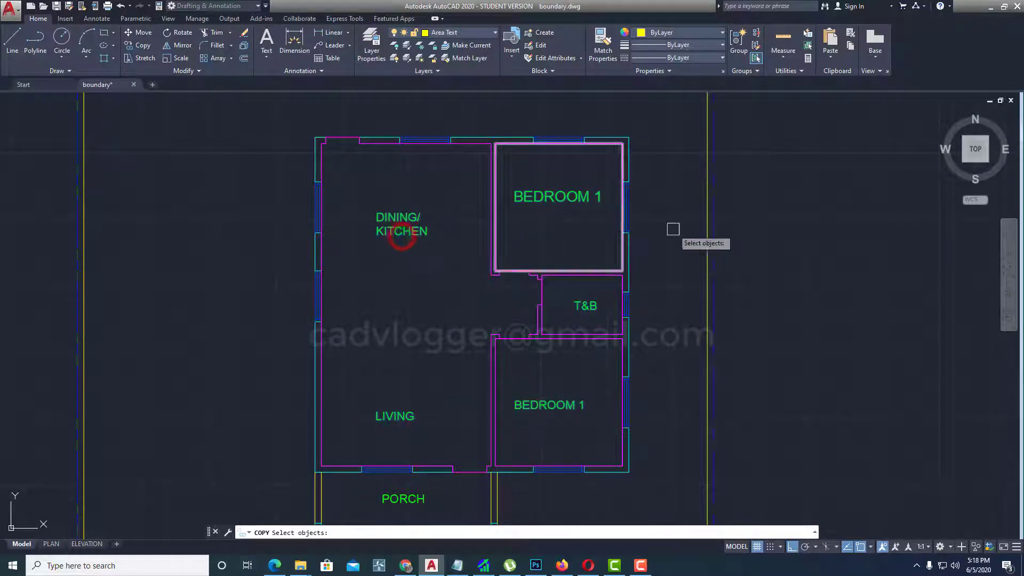
key(Return)
click(773, 206)
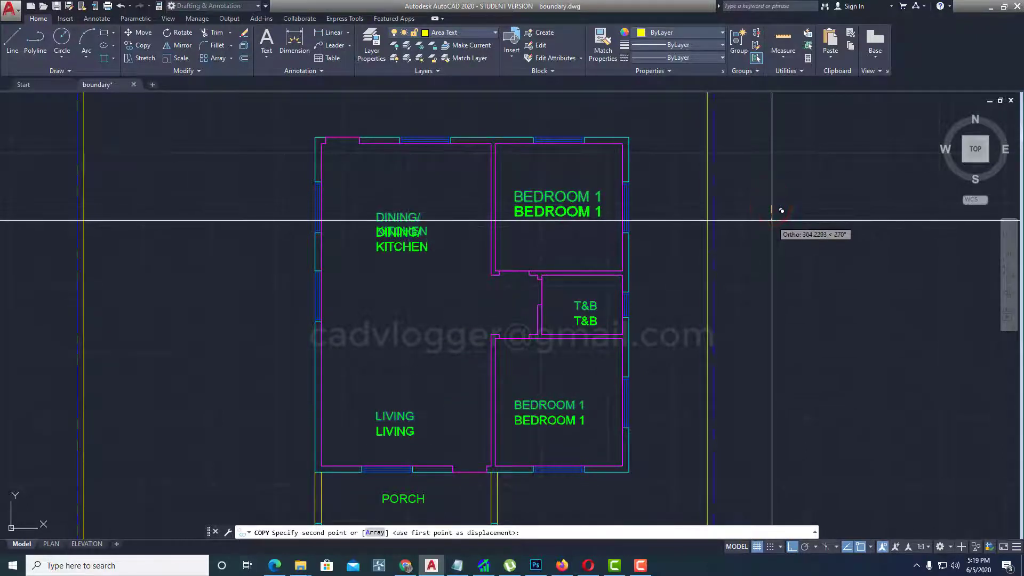
click(773, 220)
key(Return)
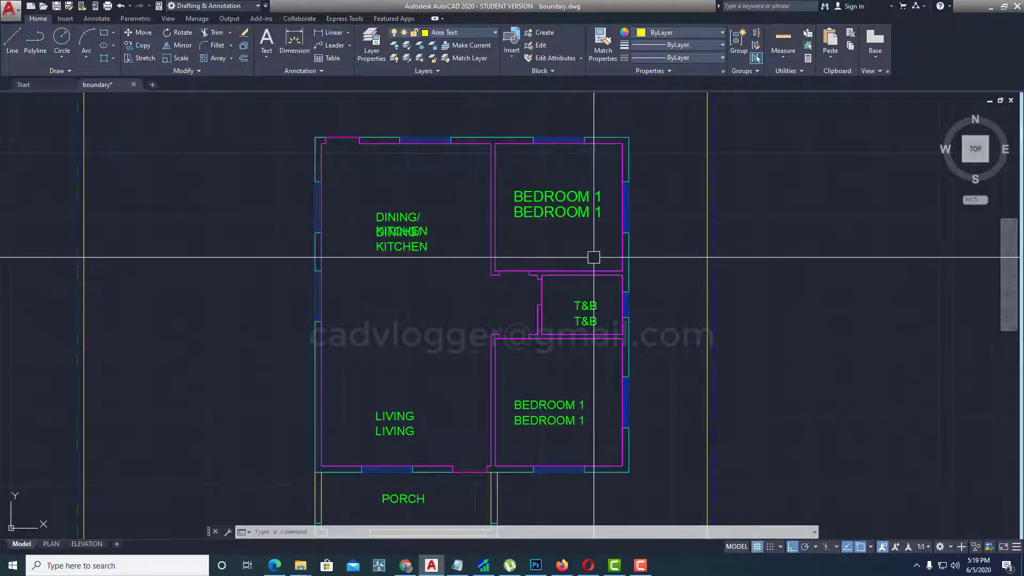
scroll(589, 237, up, 1)
scroll(576, 247, up, 1)
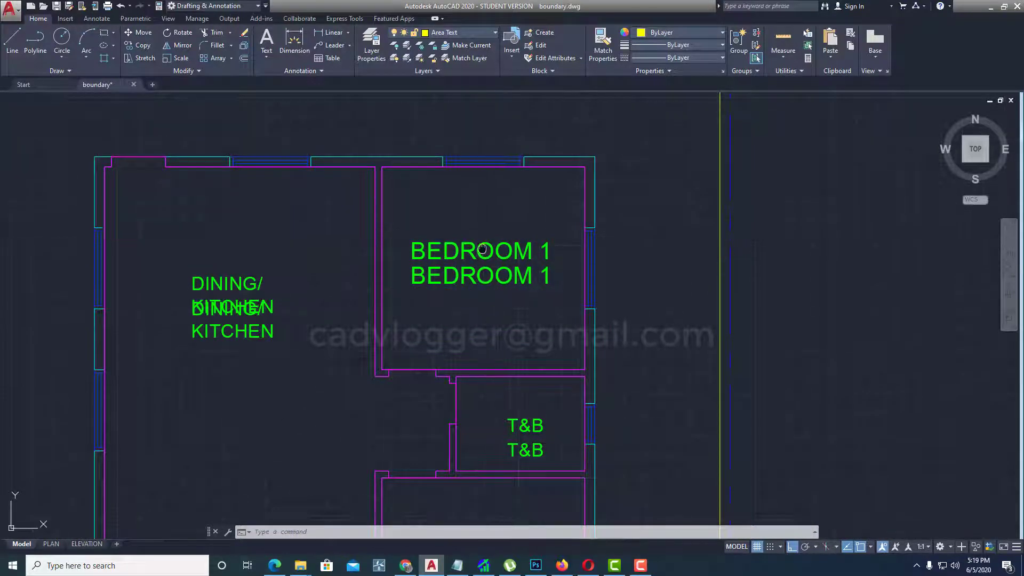
Measure the top-right bedroom outline with AREA Object and read the result (perimeter 12000).
middle_drag(536, 232, 599, 223)
text(AREA)
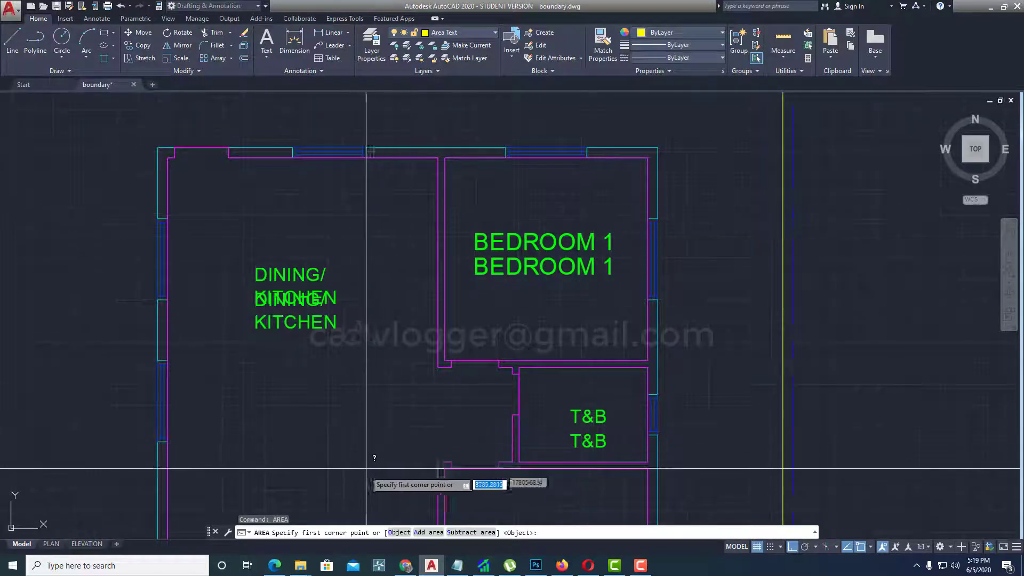
click(399, 533)
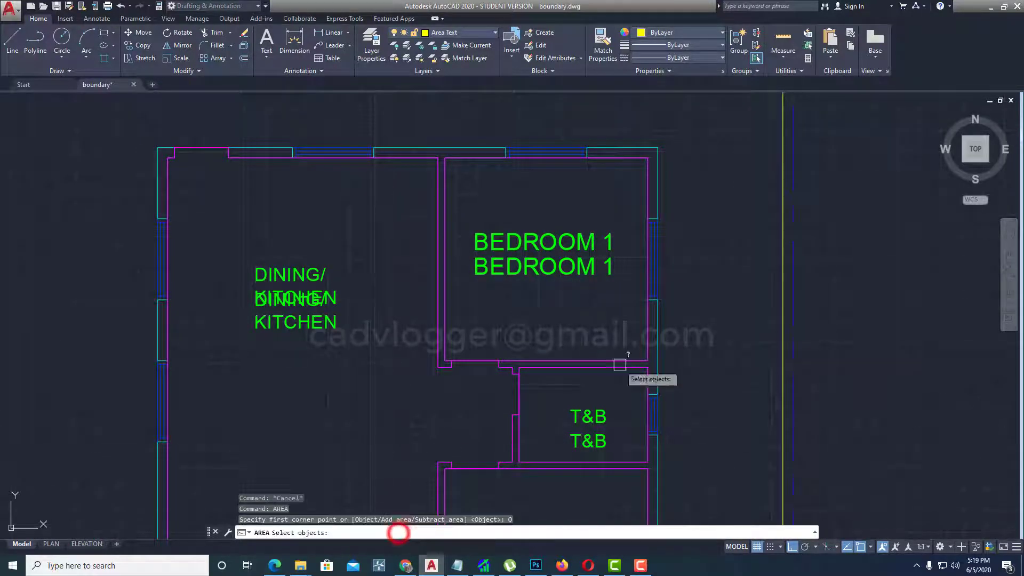
click(650, 182)
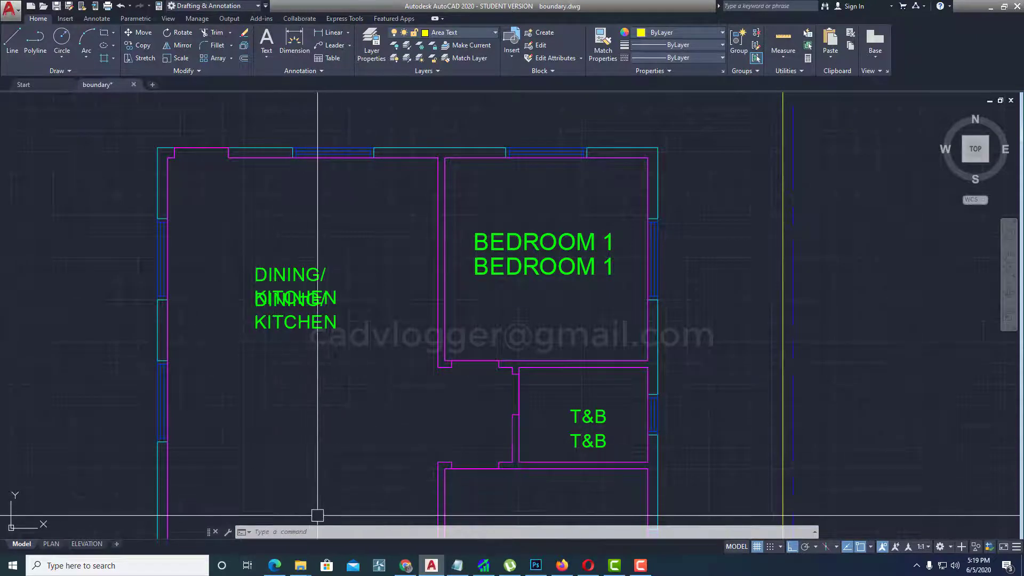
key(F2)
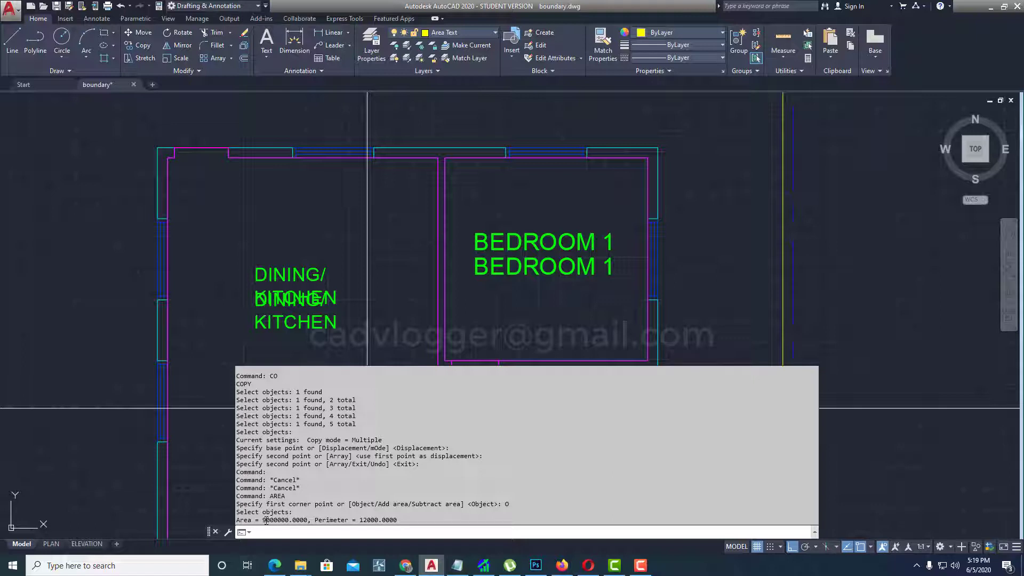
click(535, 283)
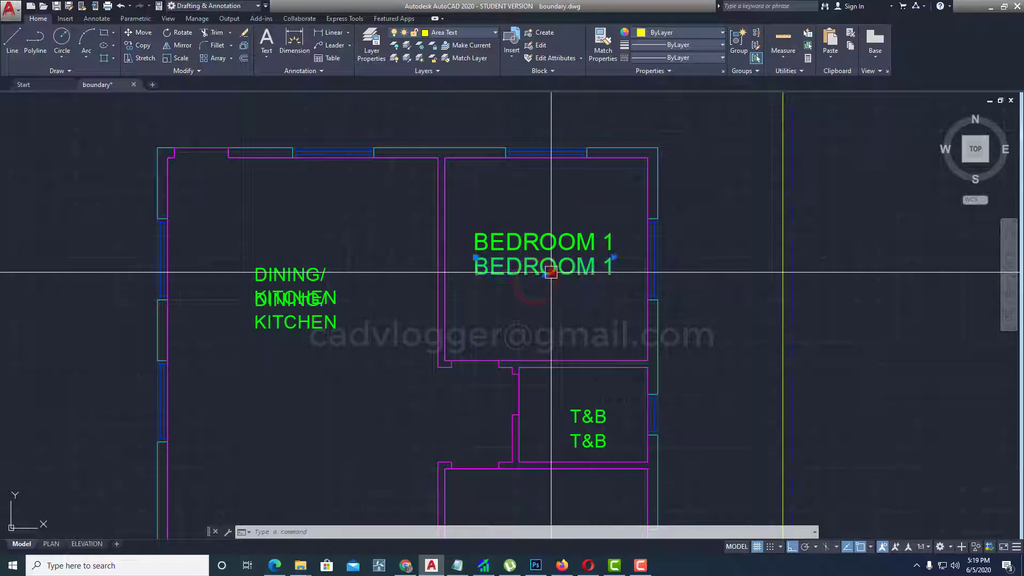
click(550, 272)
key(Escape)
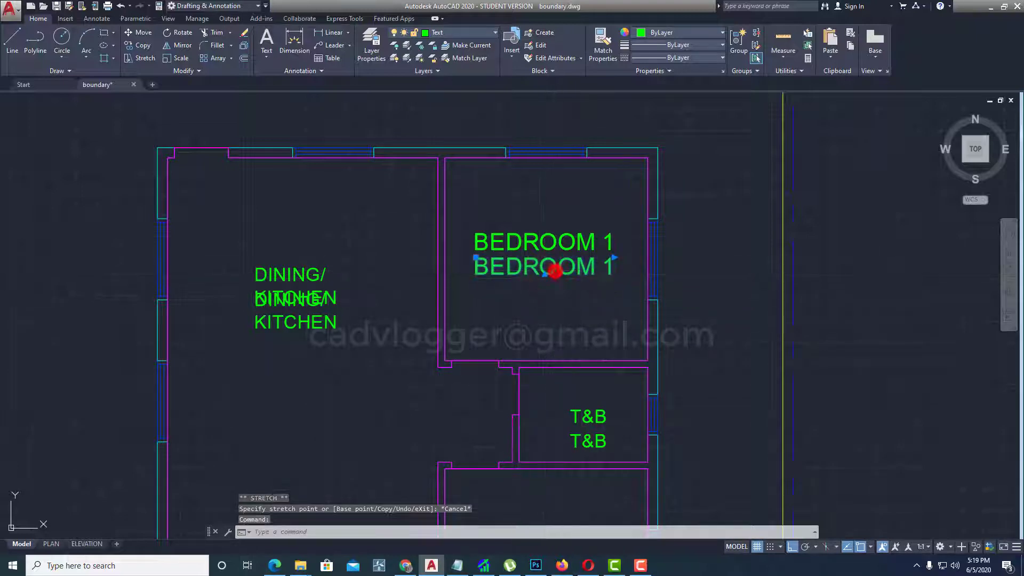
Change the duplicate BEDROOM 1 label to read 9sqm with text height 150.
double_click(556, 272)
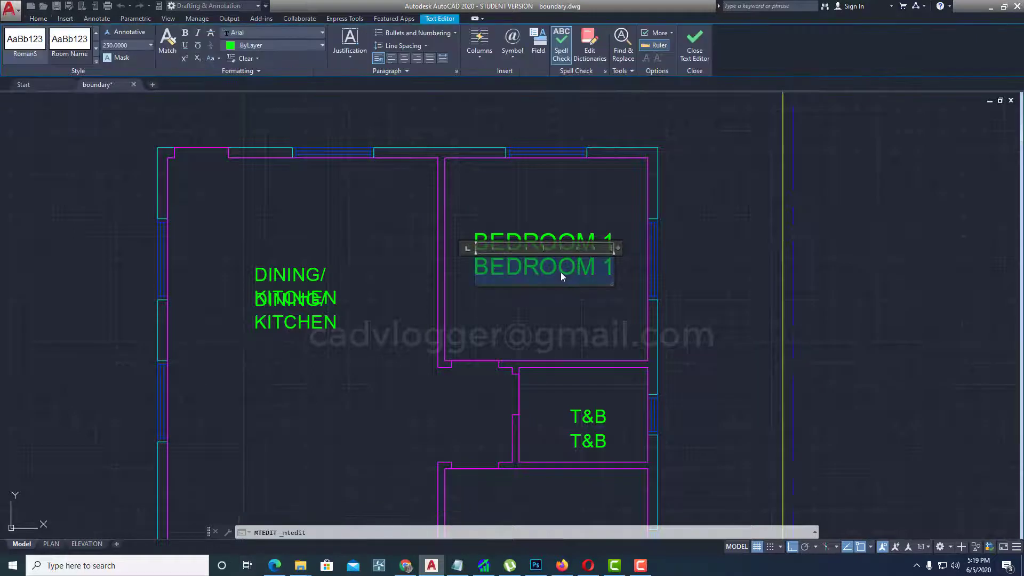
text(9)
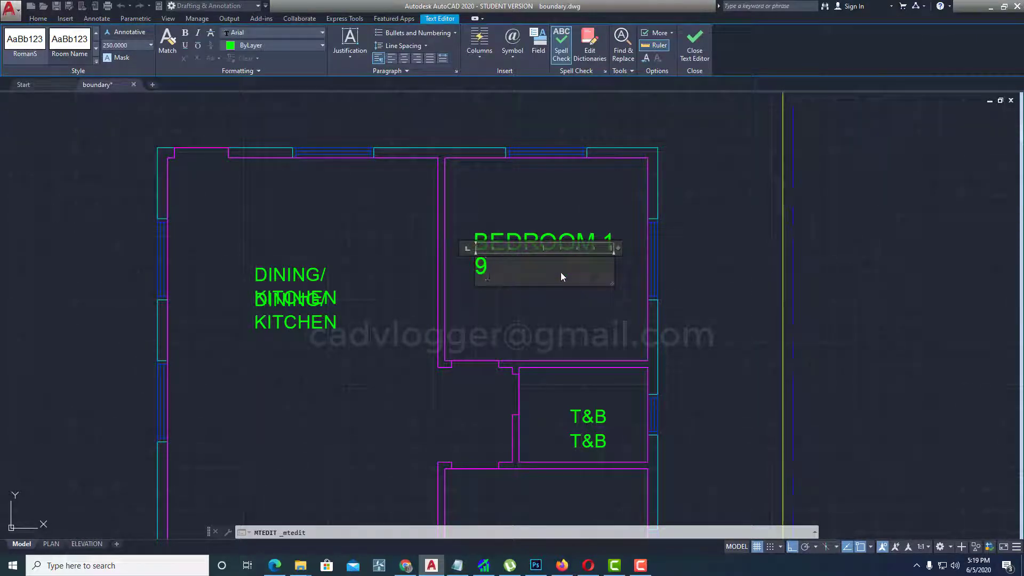
text(sqm)
click(730, 266)
click(503, 269)
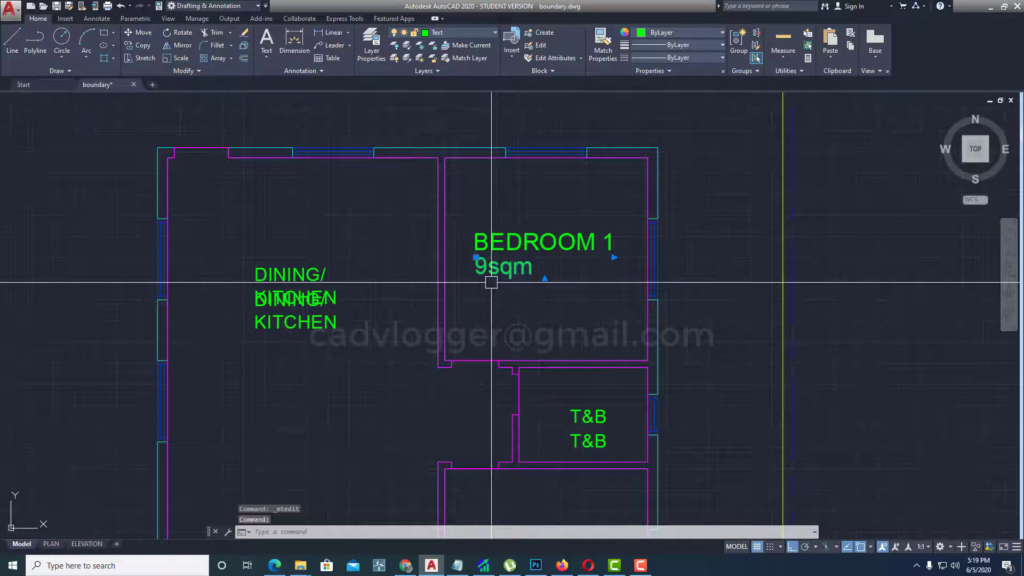
key(ctrl+1)
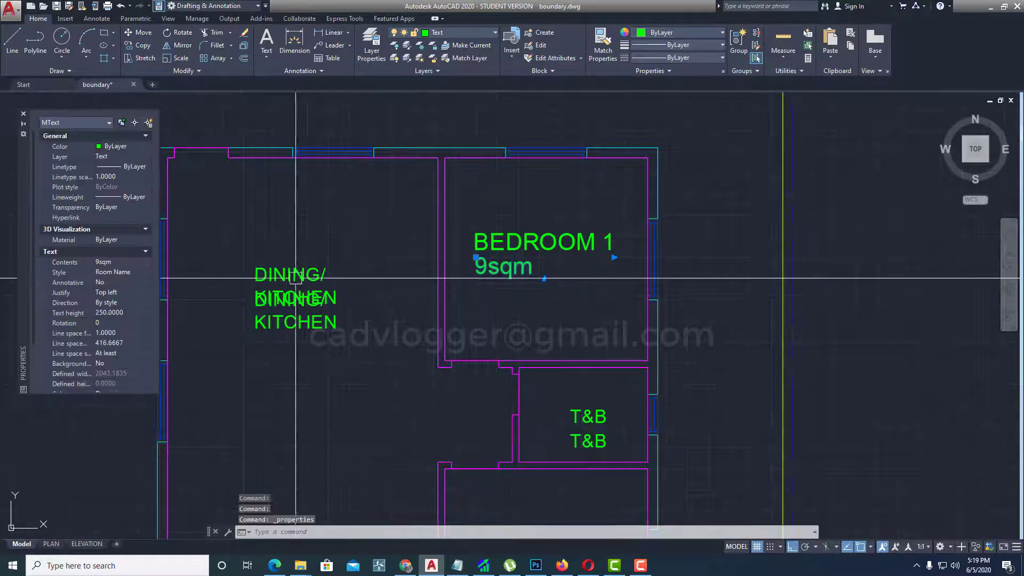
click(131, 314)
text(150)
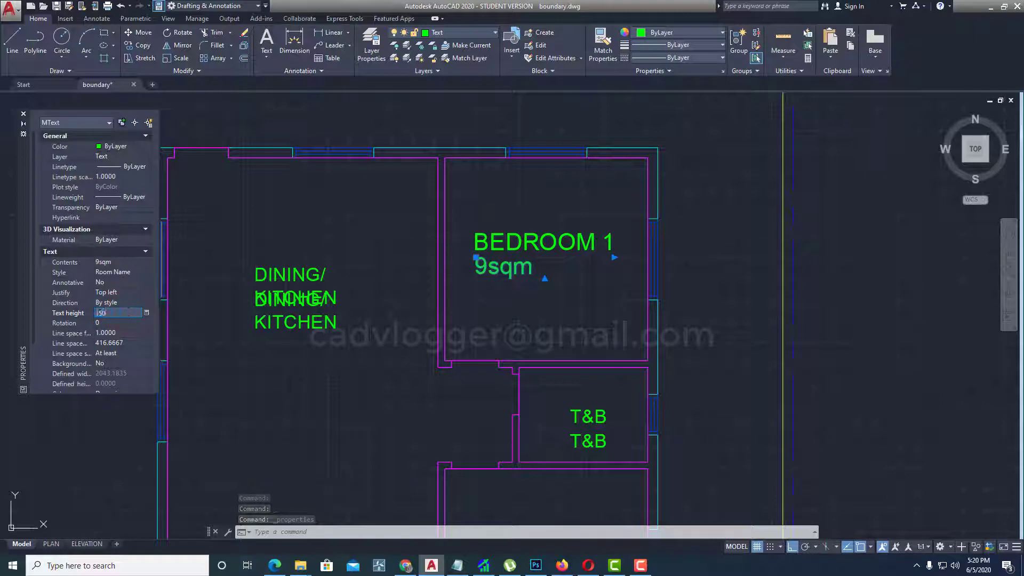
key(Return)
Move the 9sqm label onto the Area Text layer, keeping its colour ByLayer.
click(143, 147)
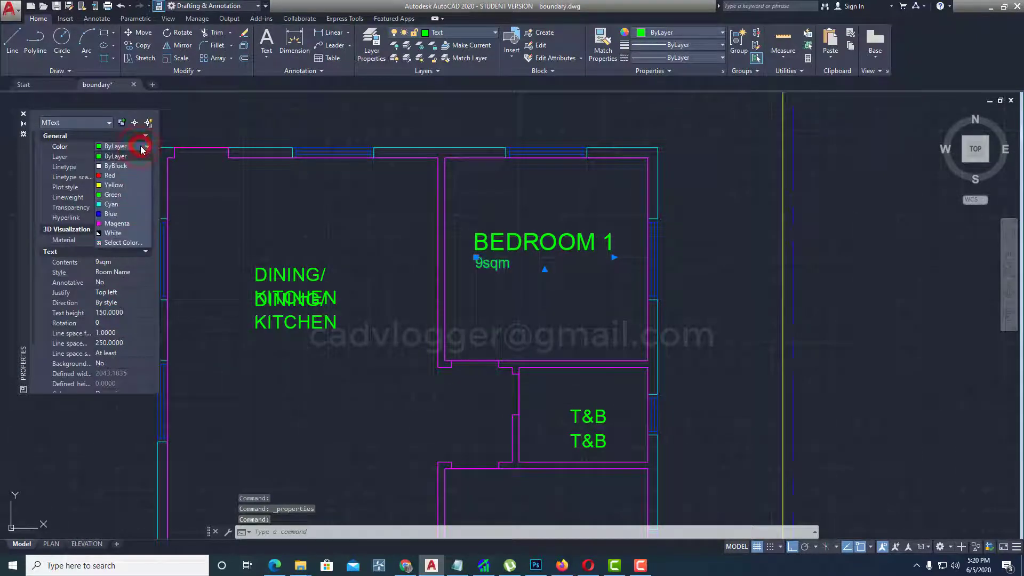
click(143, 148)
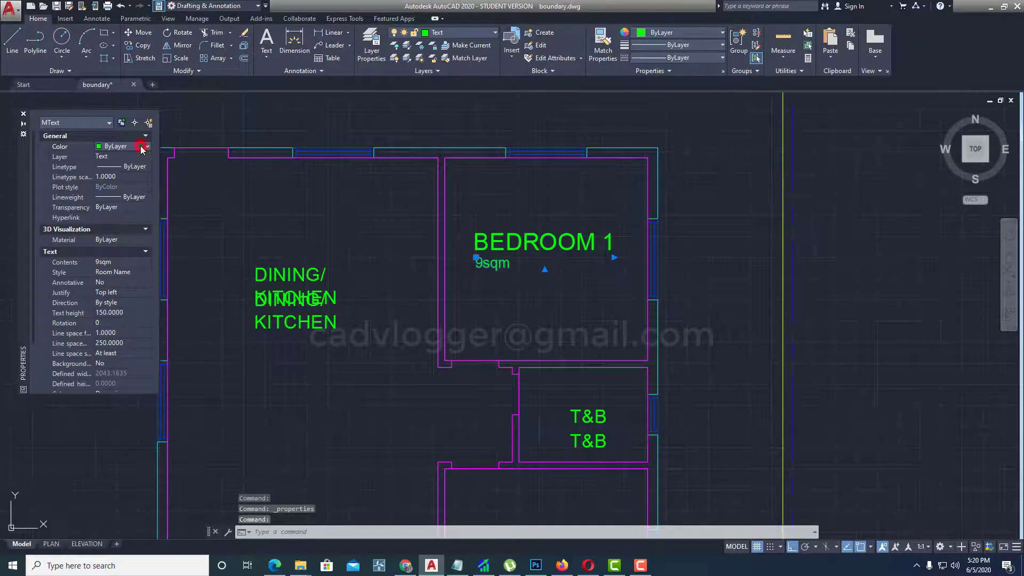
click(467, 36)
click(464, 35)
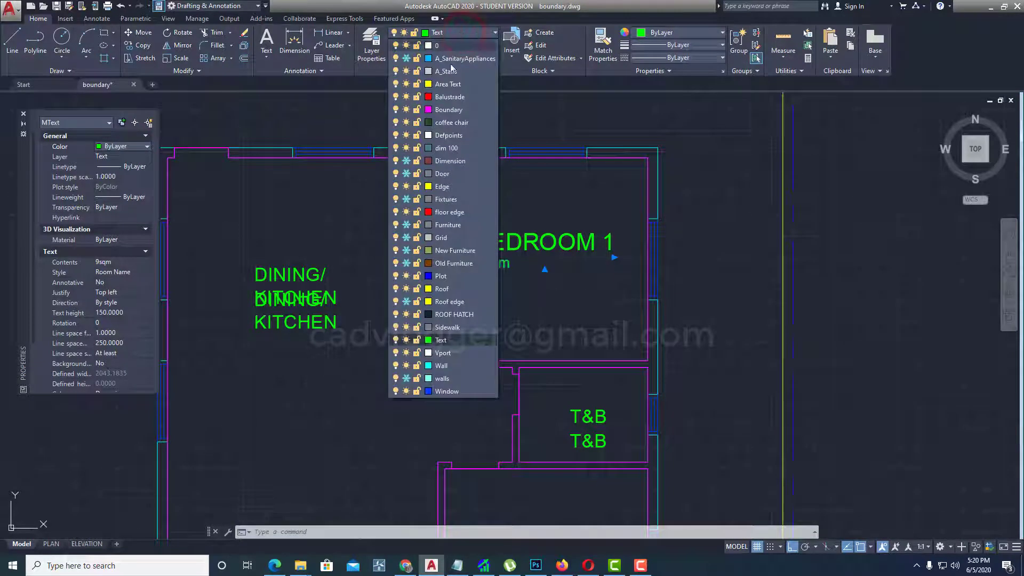
click(451, 84)
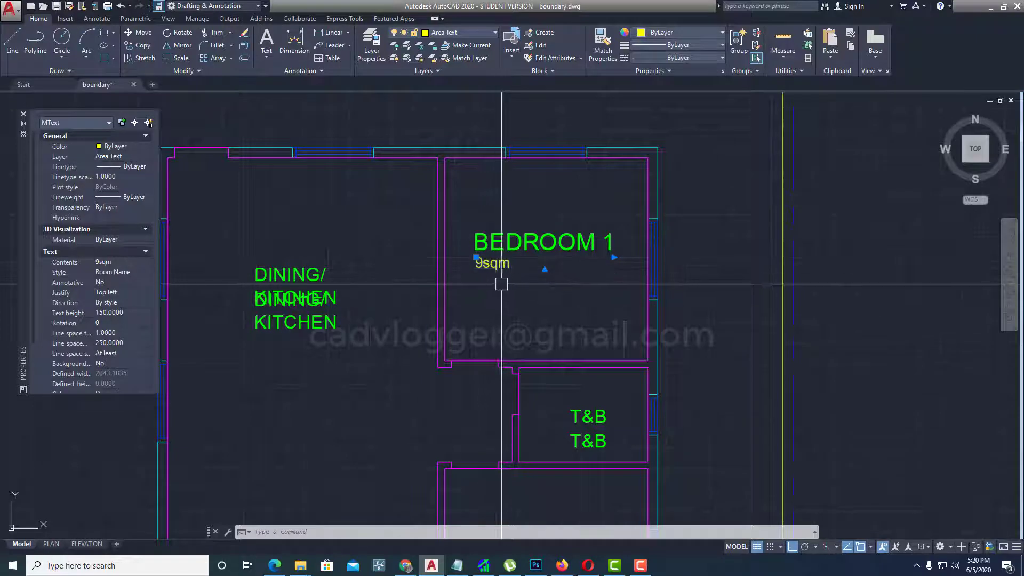
click(492, 263)
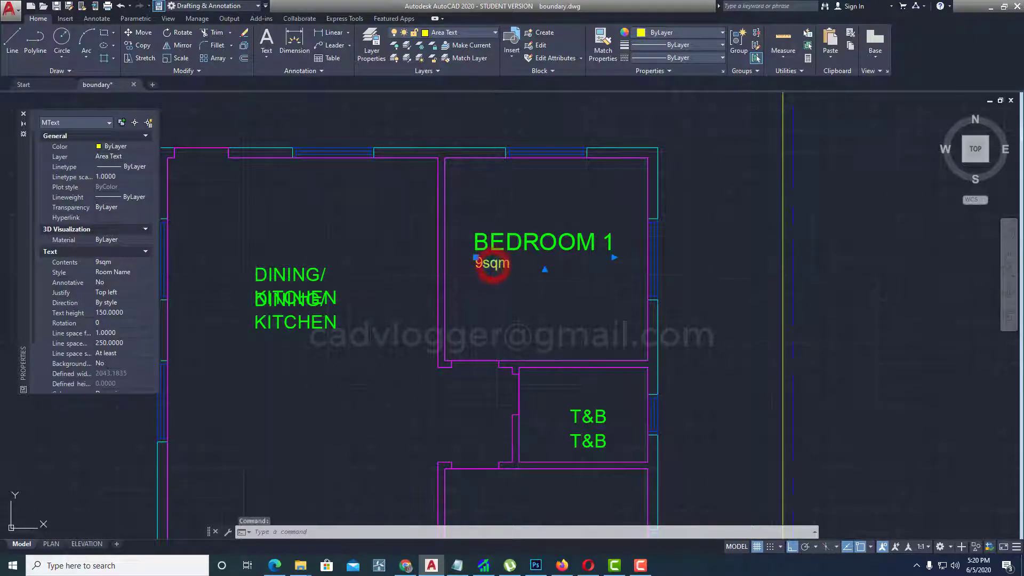
double_click(493, 263)
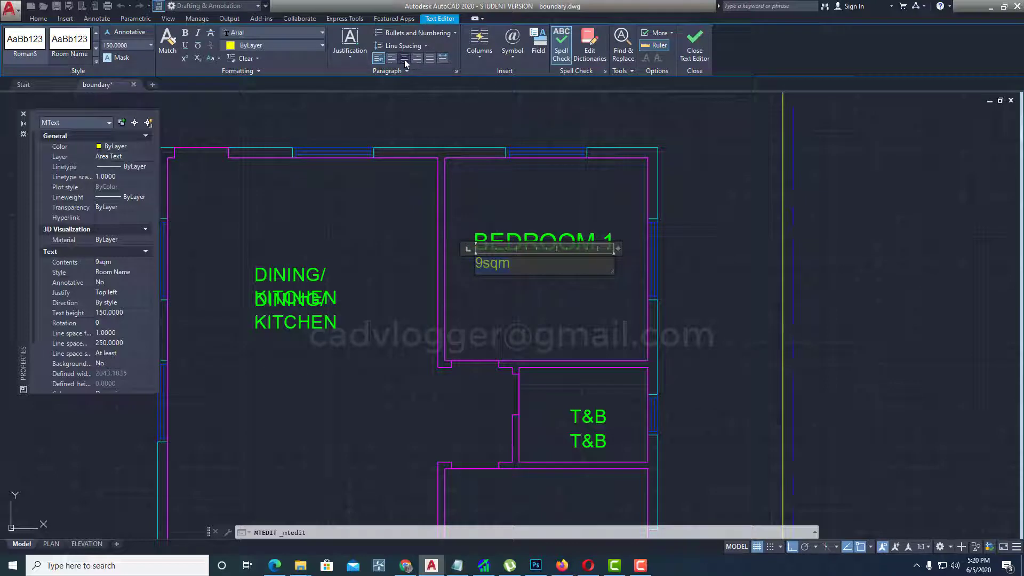
click(731, 267)
Erase the duplicate T&B label.
scroll(731, 268, down, 2)
mouse_move(732, 267)
middle_down()
mouse_move(500, 319)
mouse_move(544, 249)
middle_up()
text(e)
key(Return)
click(625, 312)
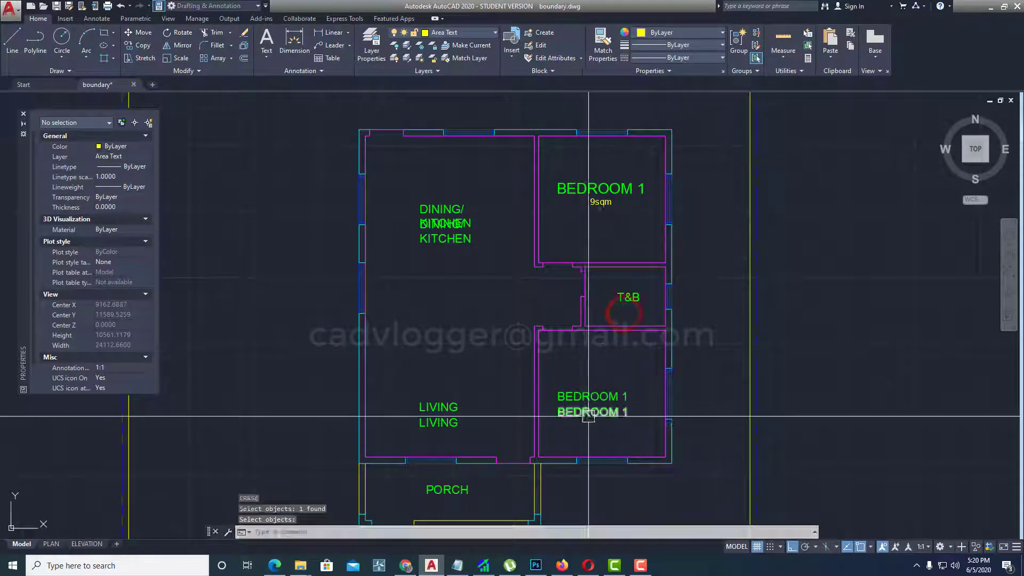
Erase the duplicate T&B, BEDROOM 1, LIVING and DINING/KITCHEN labels.
key(Return)
key(Return)
click(582, 419)
key(Return)
key(Return)
click(436, 424)
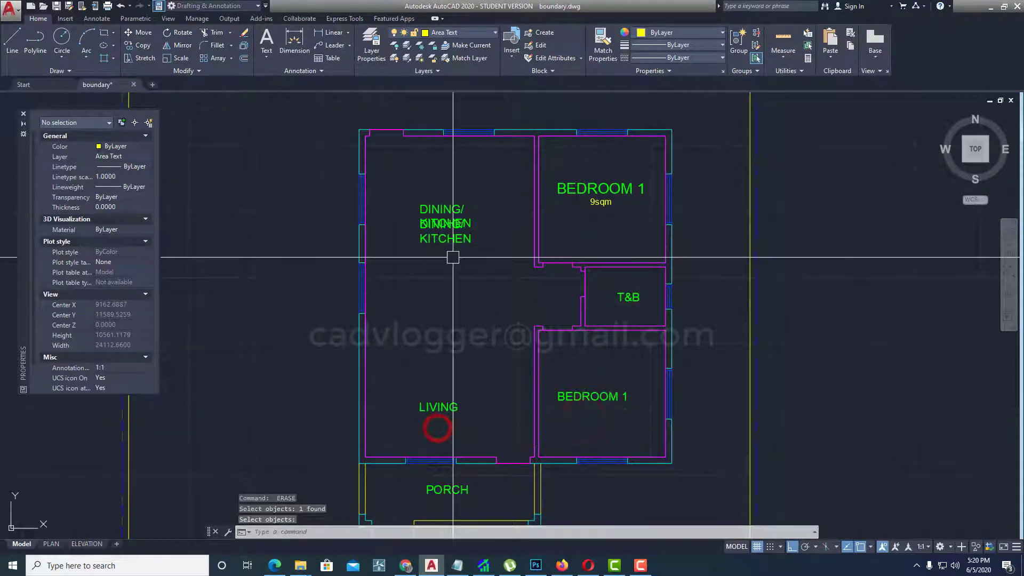
key(Return)
key(Return)
click(456, 243)
key(Return)
text(co)
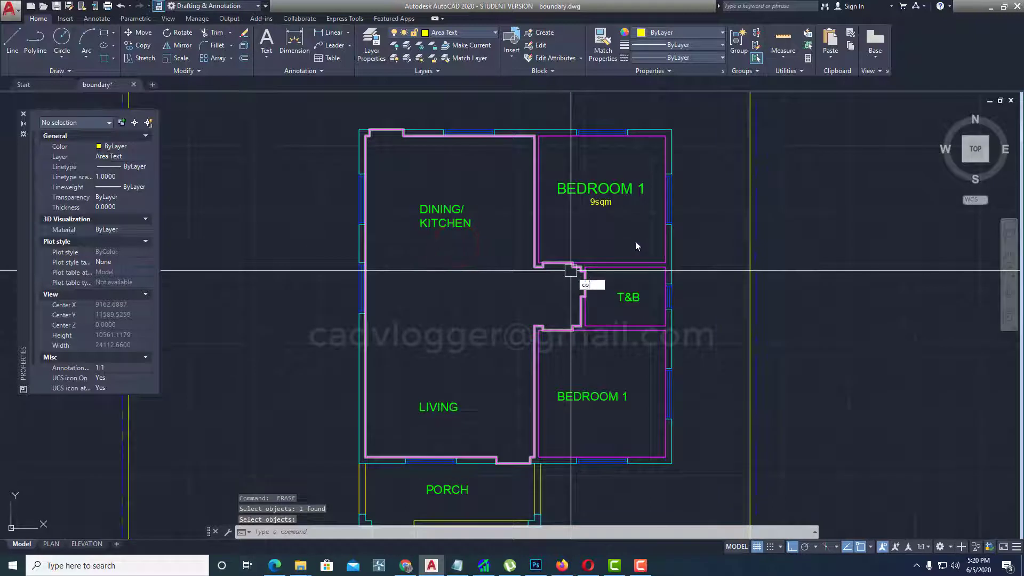
Copy the 9sqm label into T&B, the lower bedroom, Living and Dining/Kitchen.
key(Return)
click(605, 203)
key(Return)
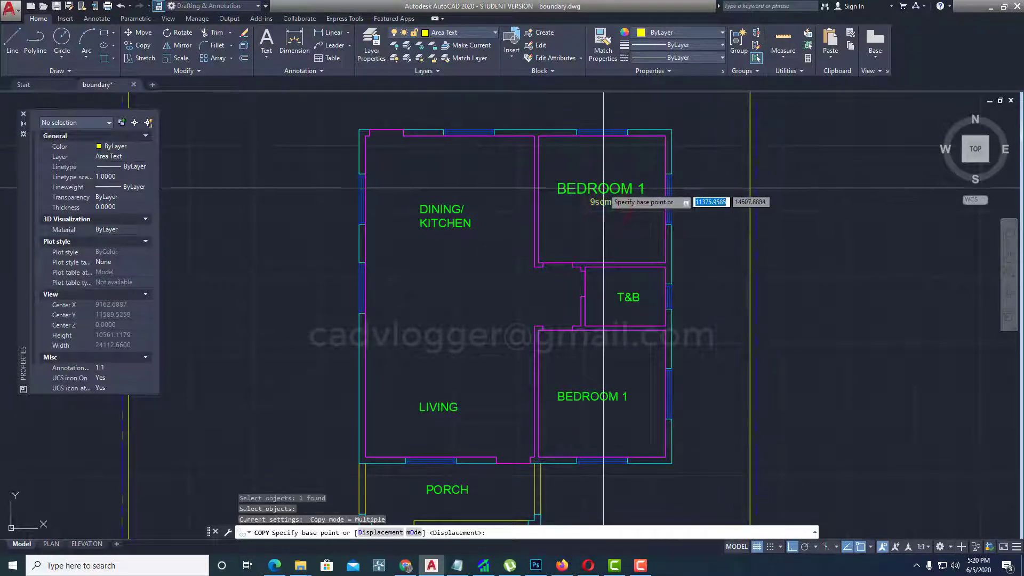
click(603, 190)
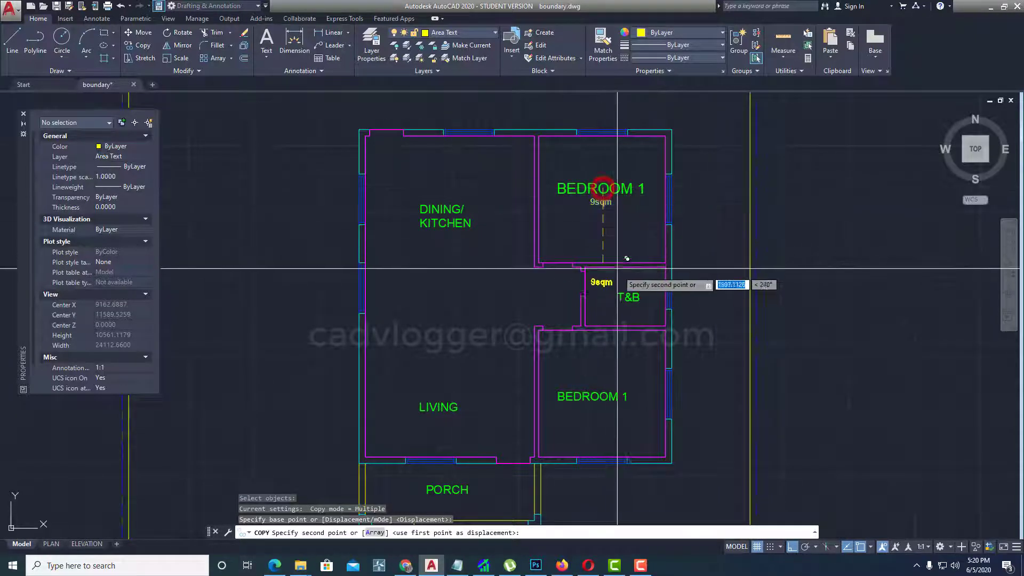
click(631, 292)
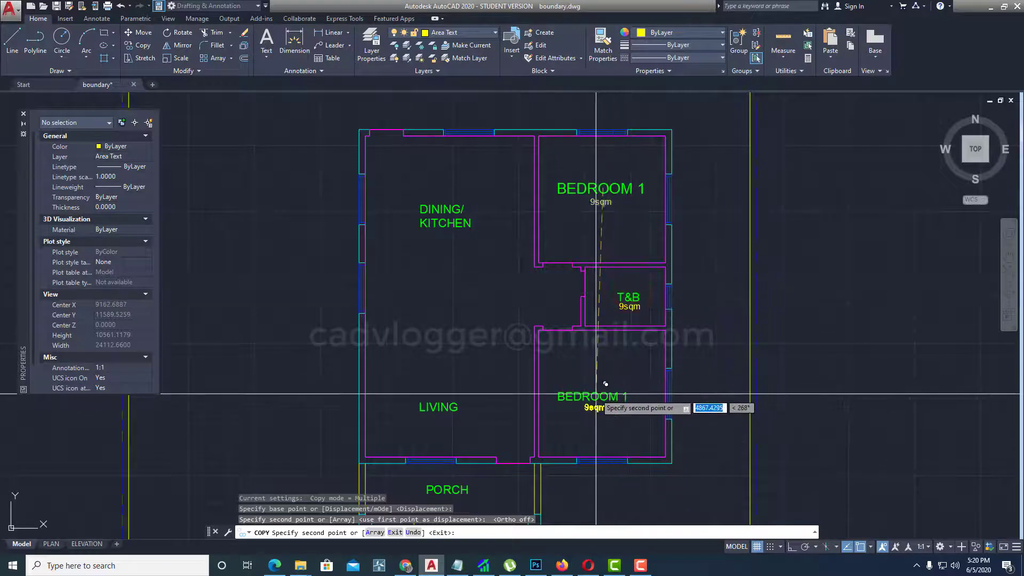
click(596, 394)
click(437, 404)
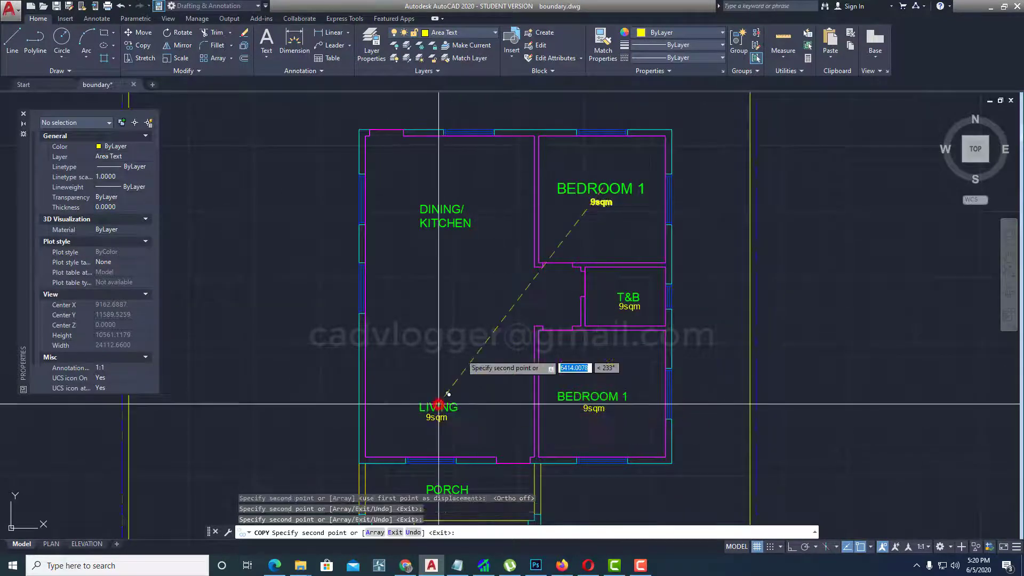
click(455, 210)
key(Return)
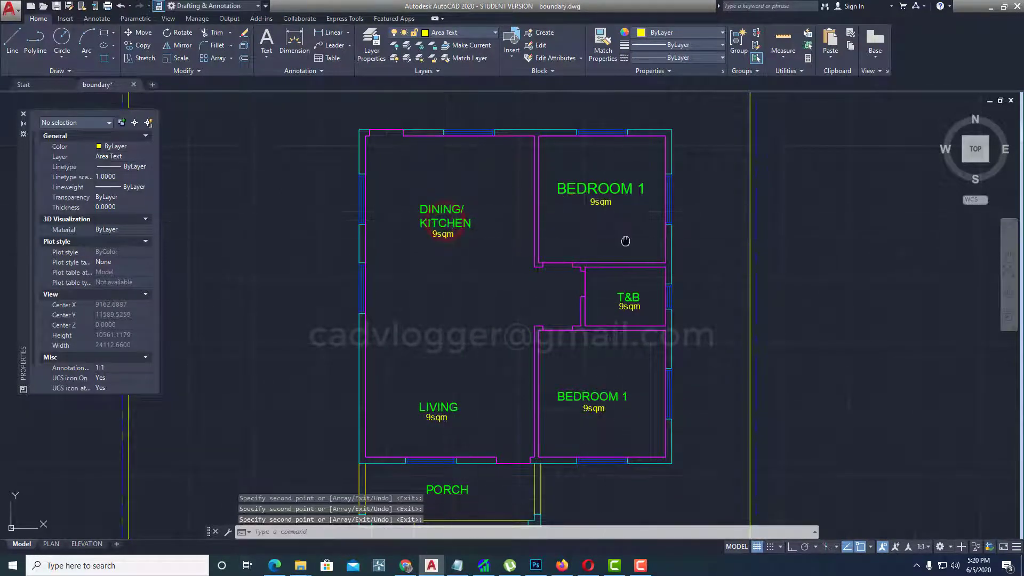
middle_drag(625, 241, 630, 203)
Measure the T&B outline with AREA Object and relabel it 26.60 sqm.
text(ar)
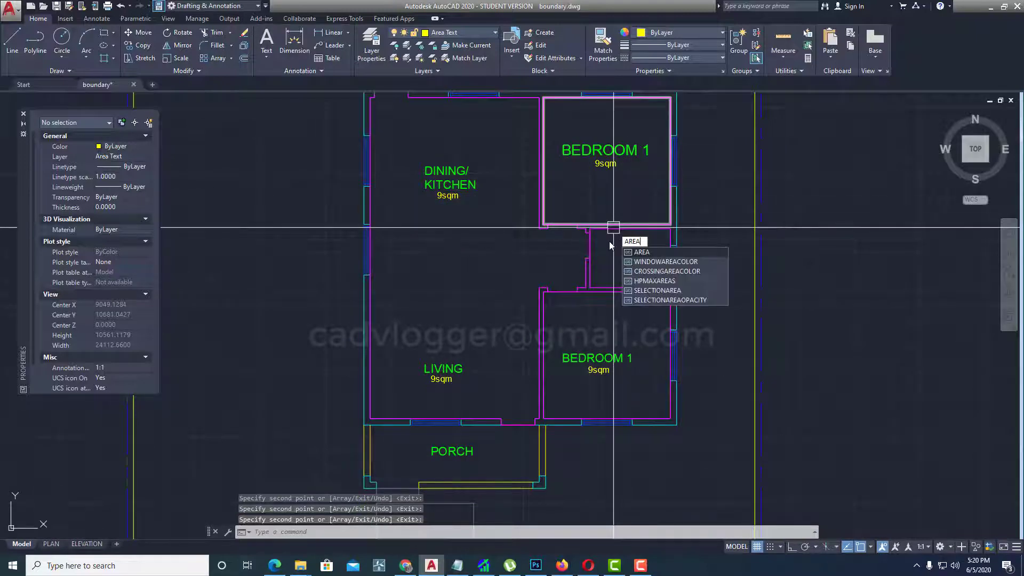
key(Return)
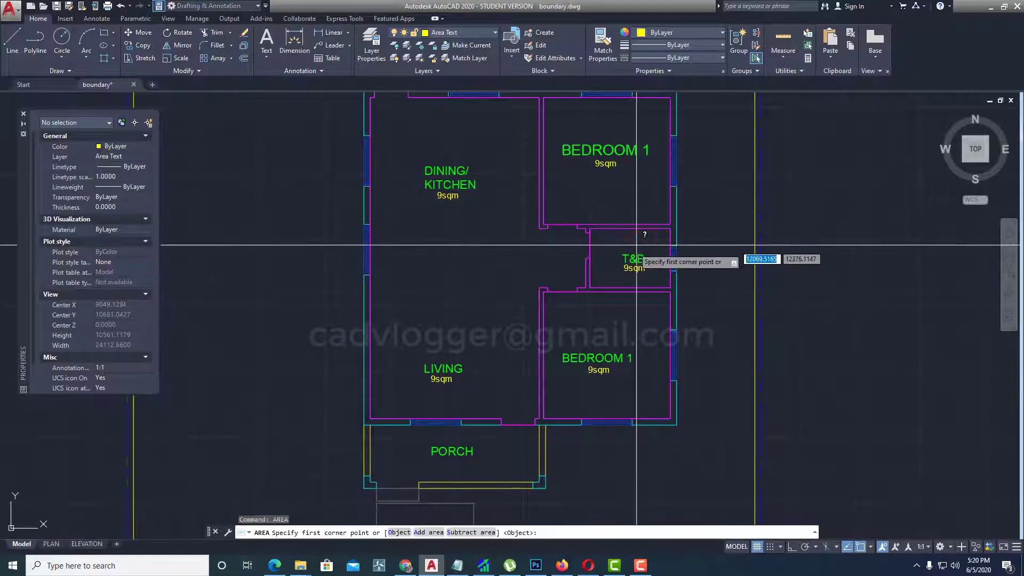
click(390, 532)
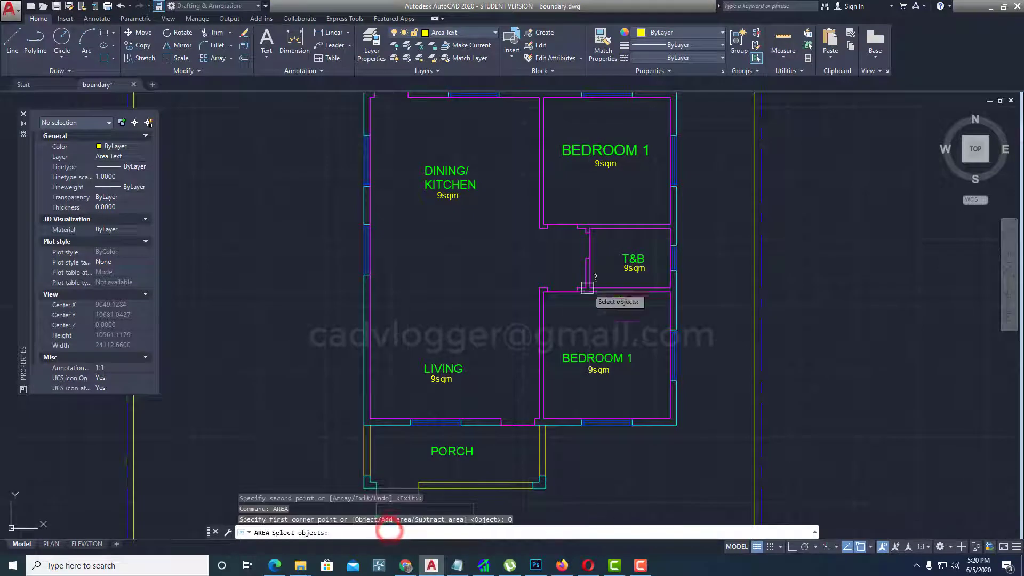
click(617, 230)
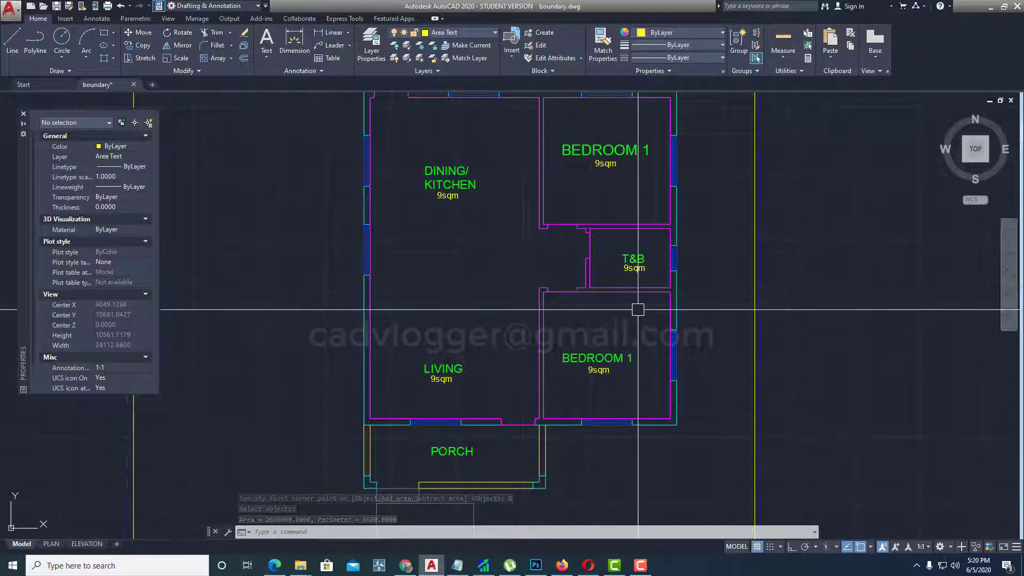
scroll(635, 256, up, 5)
double_click(600, 243)
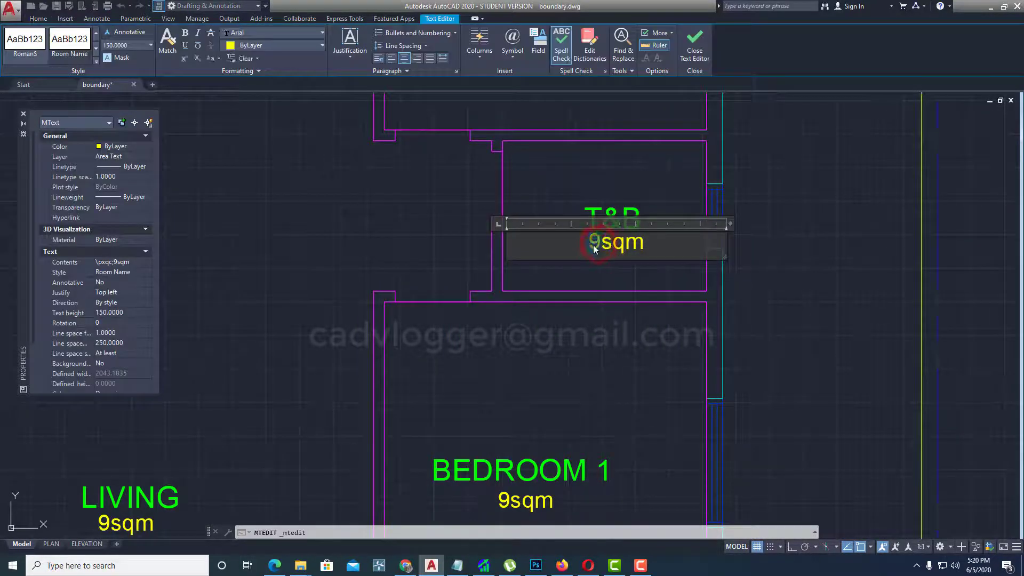
text(26.60)
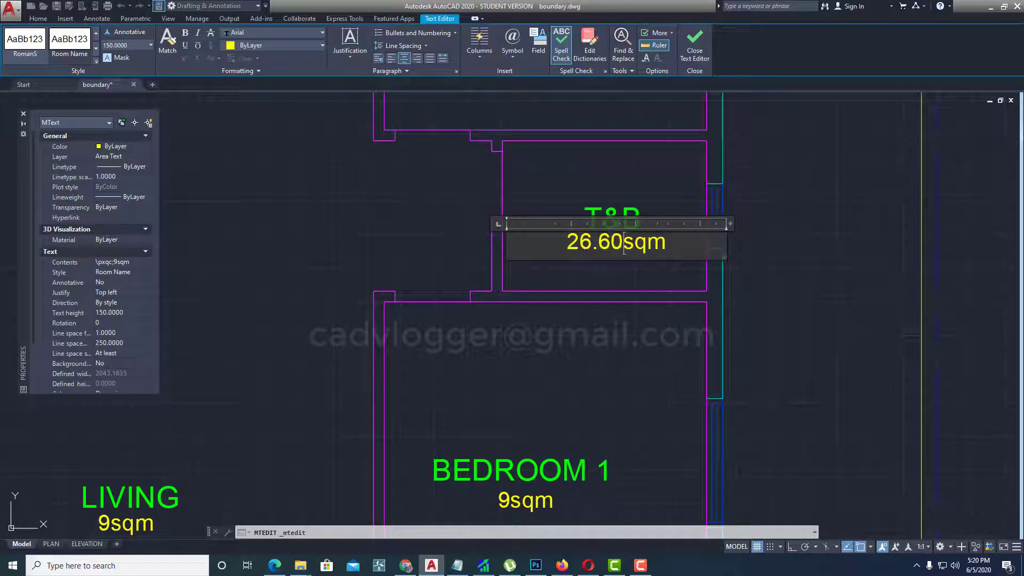
click(763, 283)
Edit the upper bedroom's area label to read 9.00 sqm.
scroll(761, 283, down, 3)
middle_drag(583, 224, 562, 408)
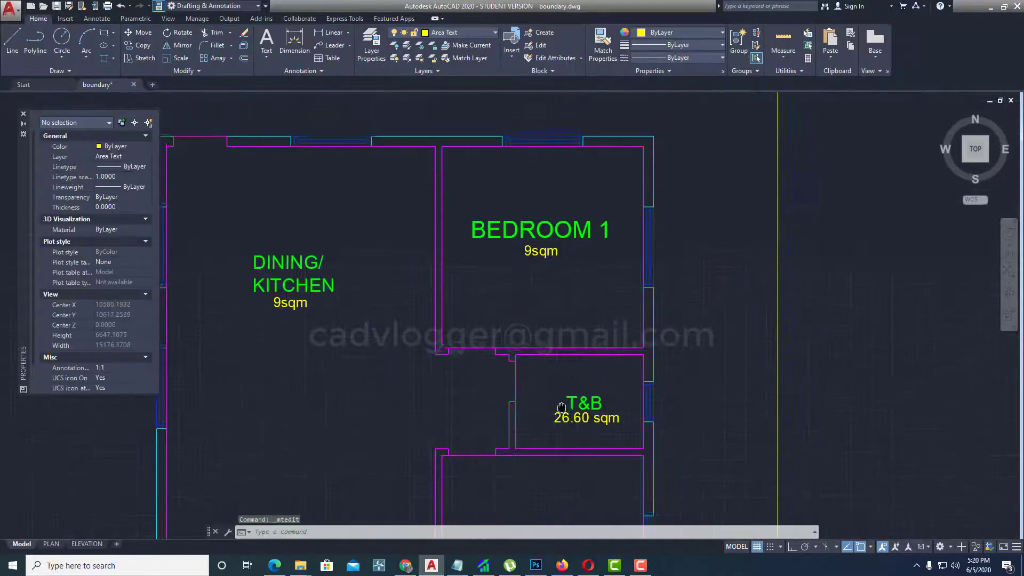
scroll(539, 290, down, 2)
scroll(539, 290, up, 4)
click(539, 328)
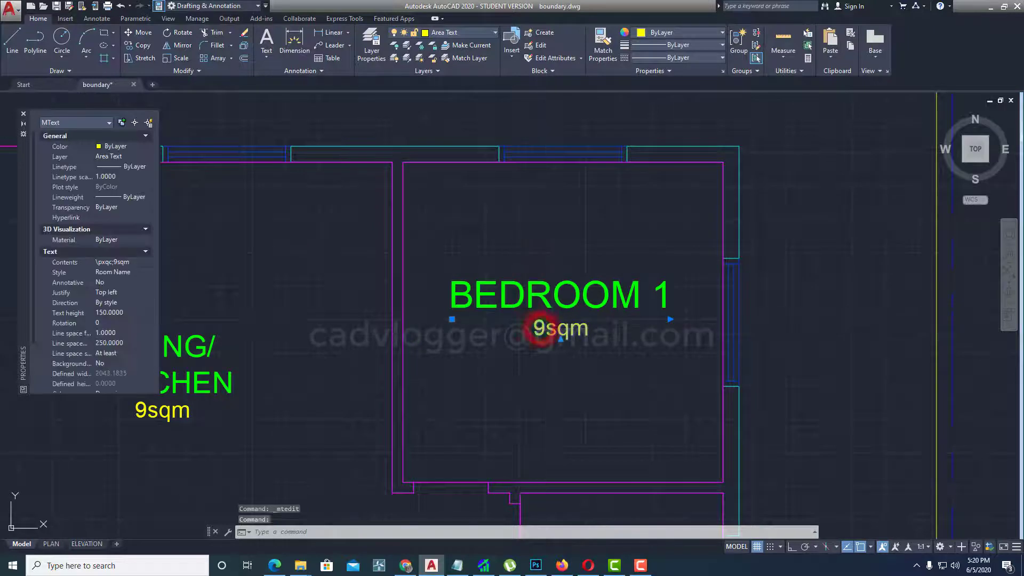
double_click(540, 328)
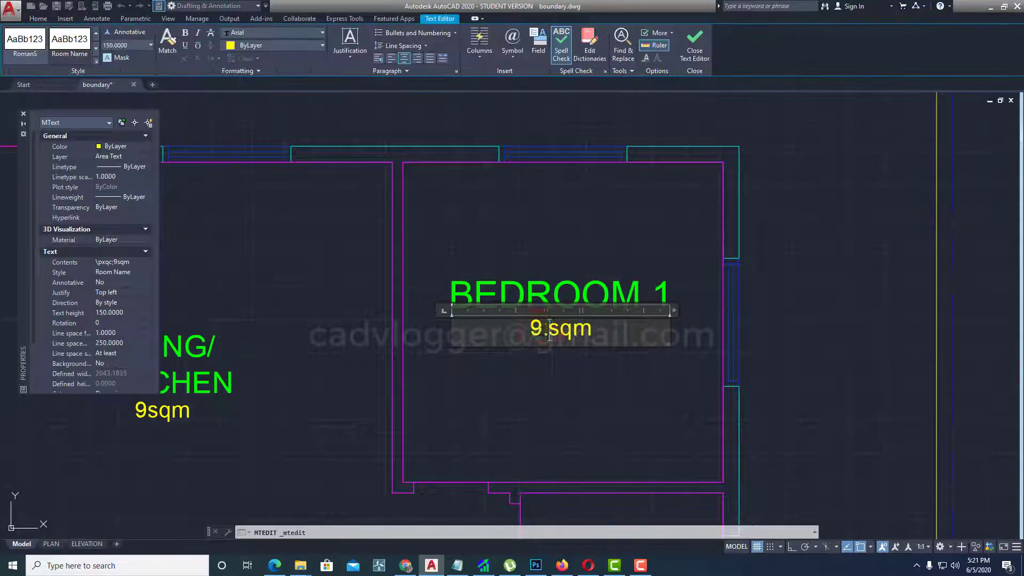
click(800, 320)
scroll(806, 318, down, 2)
scroll(468, 315, down, 2)
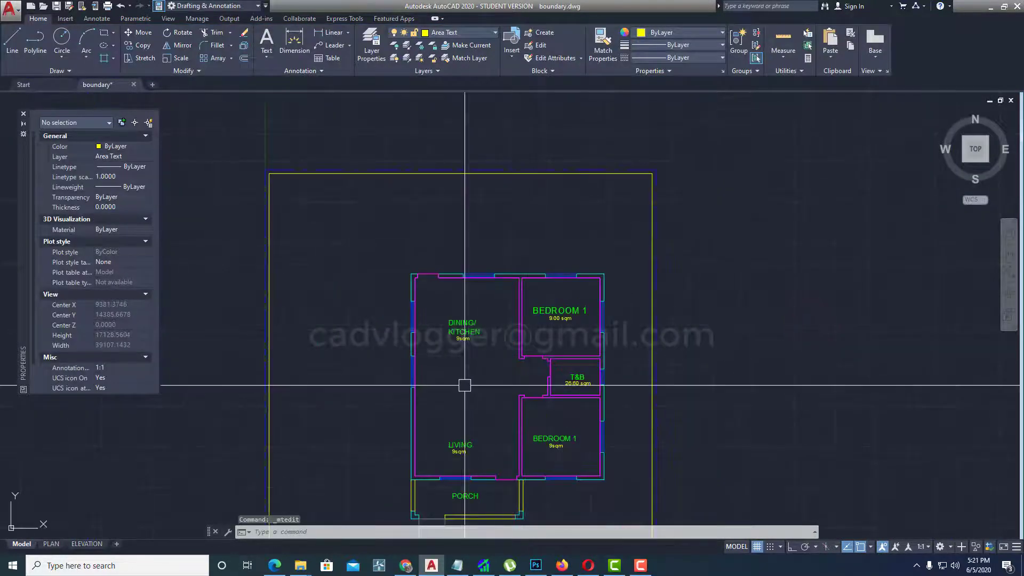
scroll(491, 311, up, 1)
scroll(561, 343, up, 2)
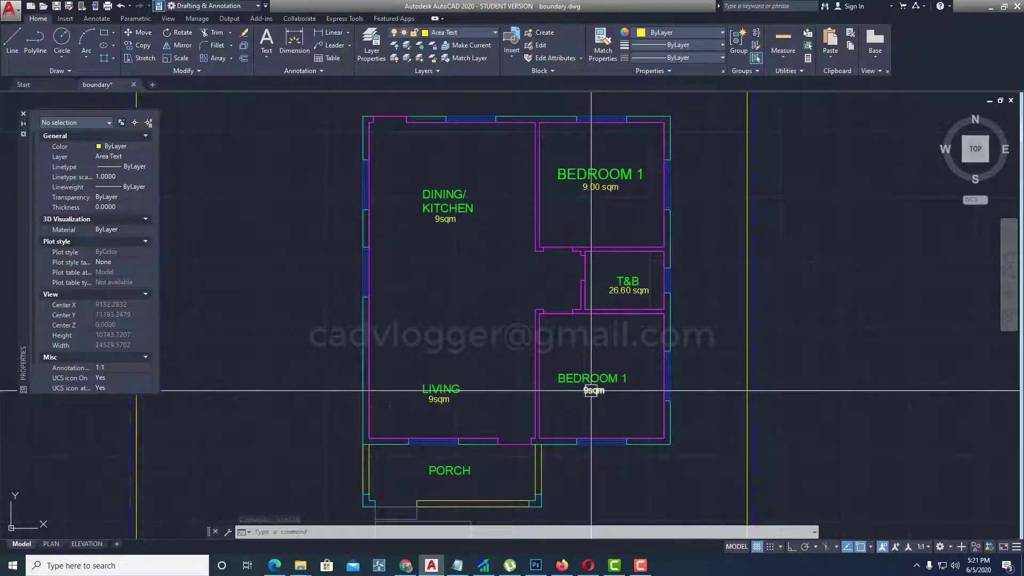
Erase the 9sqm labels in the lower bedroom, Living and Dining/Kitchen.
key(e)
key(Return)
click(596, 392)
key(Return)
key(Return)
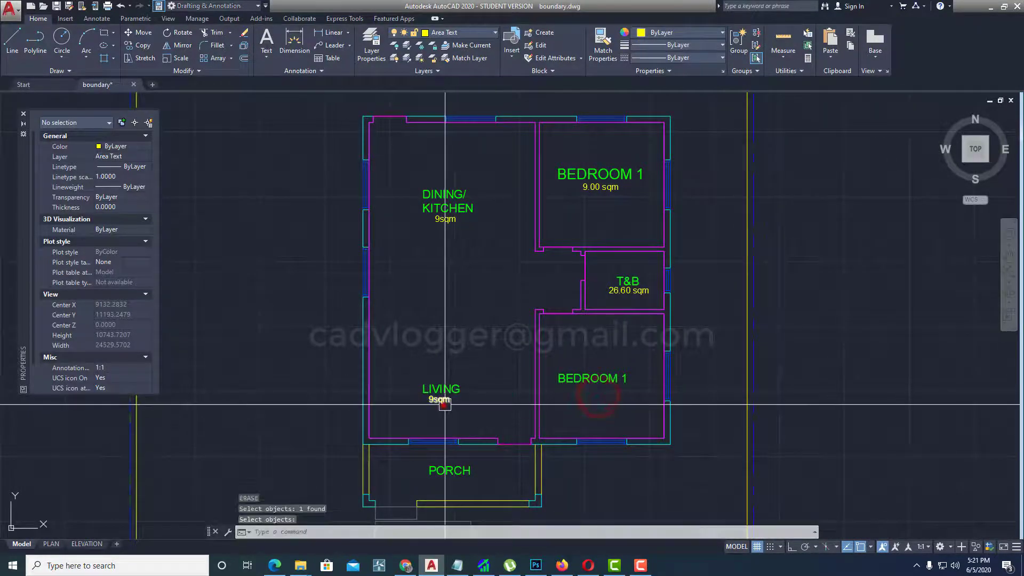
click(442, 405)
key(Return)
key(Return)
click(450, 224)
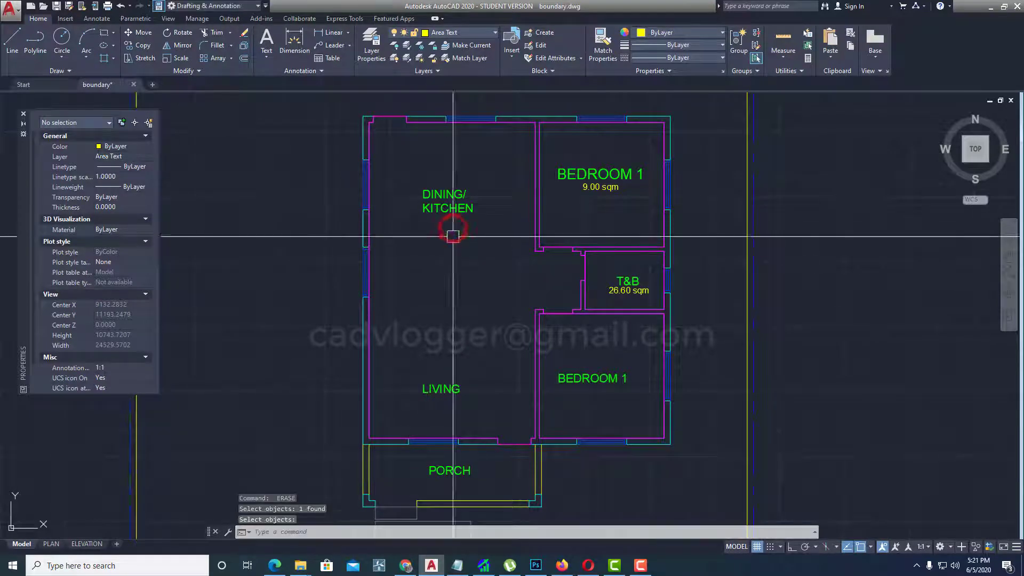
key(Return)
Make layer 0 the current layer.
middle_drag(647, 277, 584, 281)
middle_drag(533, 249, 521, 255)
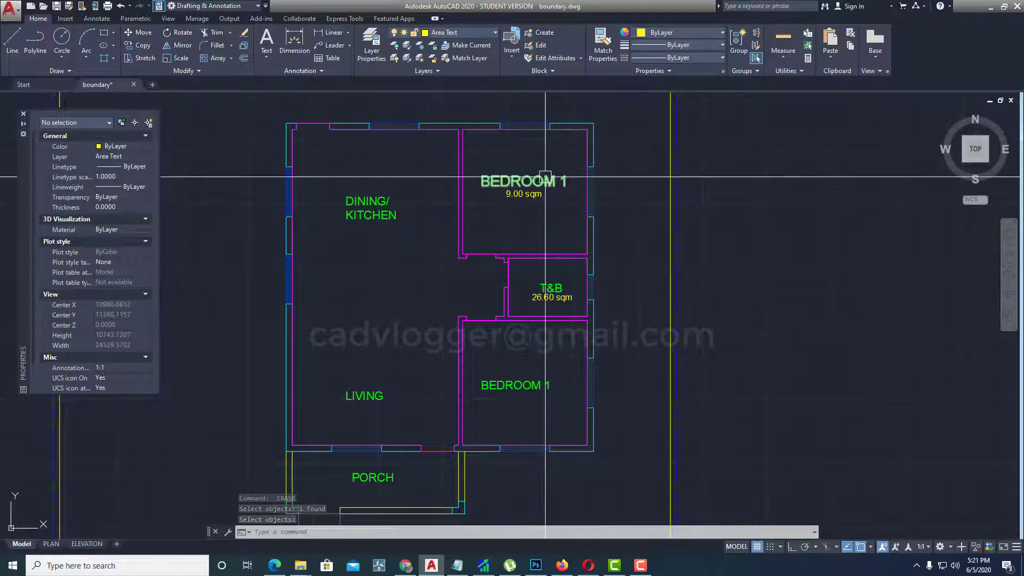
middle_drag(479, 207, 482, 204)
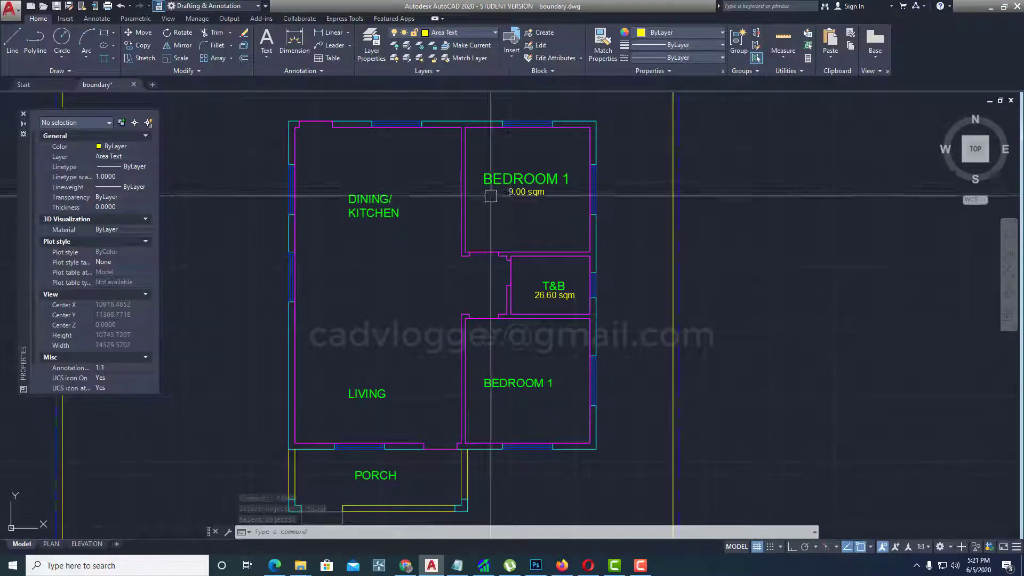
click(475, 33)
click(459, 43)
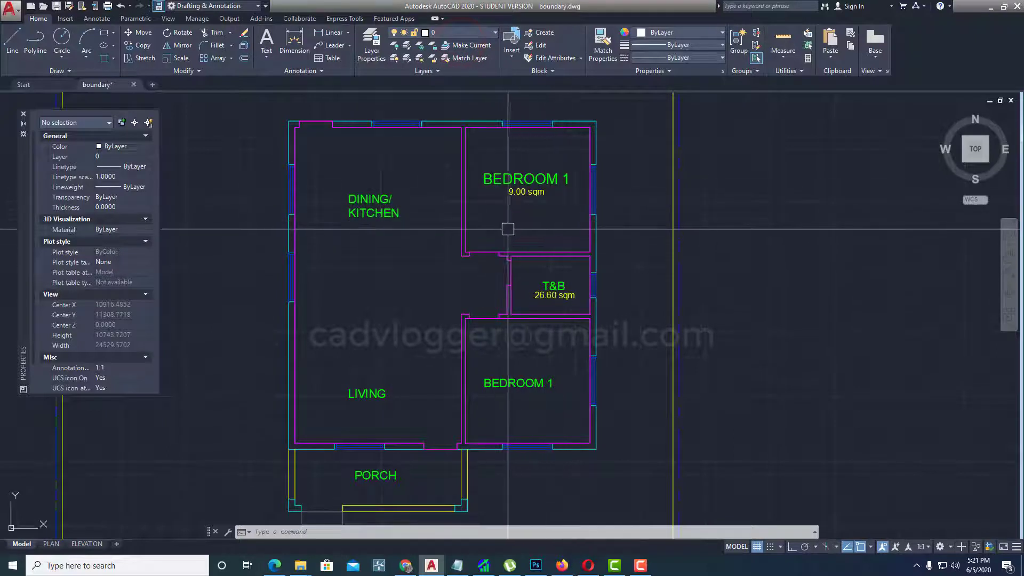
Freeze the Area Text and Text layers by picking an area label and a room name.
click(473, 33)
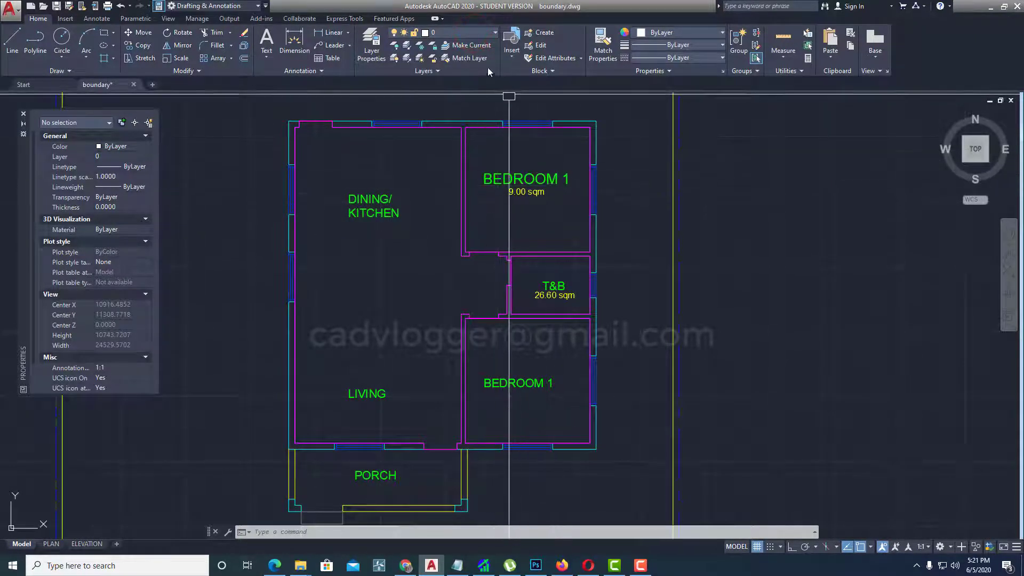
click(476, 34)
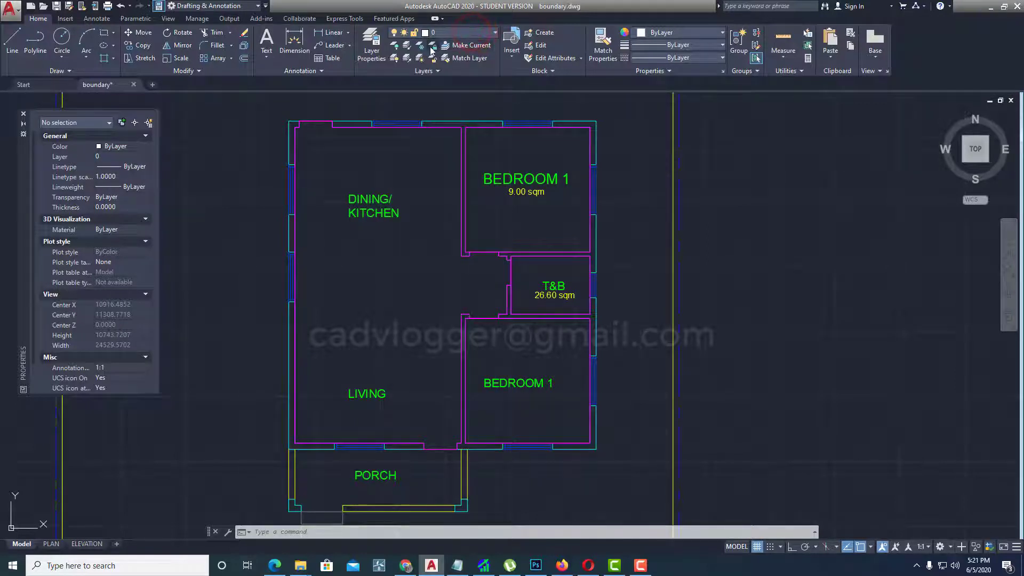
click(420, 49)
click(519, 194)
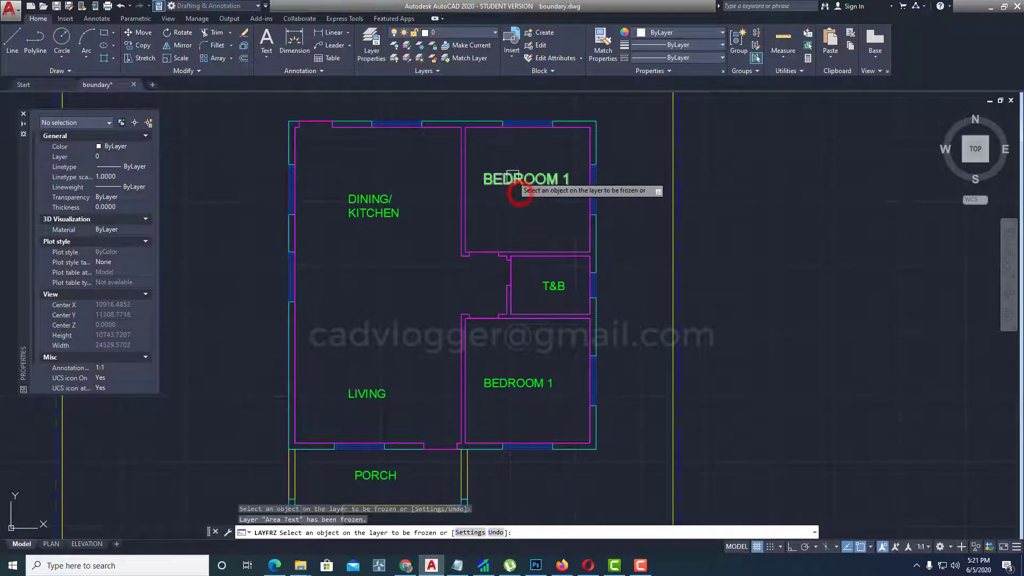
click(512, 177)
key(Return)
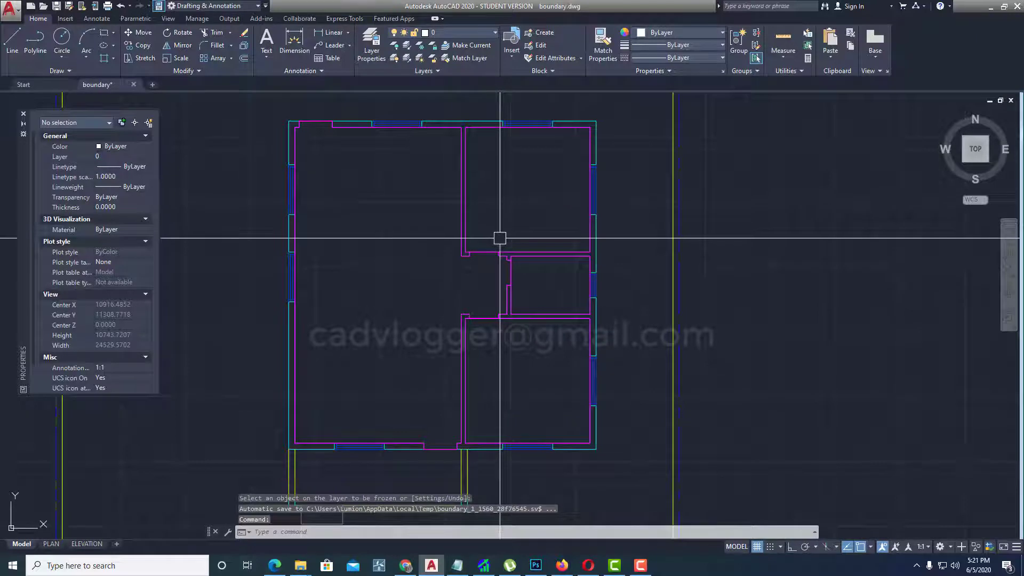
In Layer Properties, add a 'Hatch Pattern' layer with colour 15 and set it current.
click(371, 43)
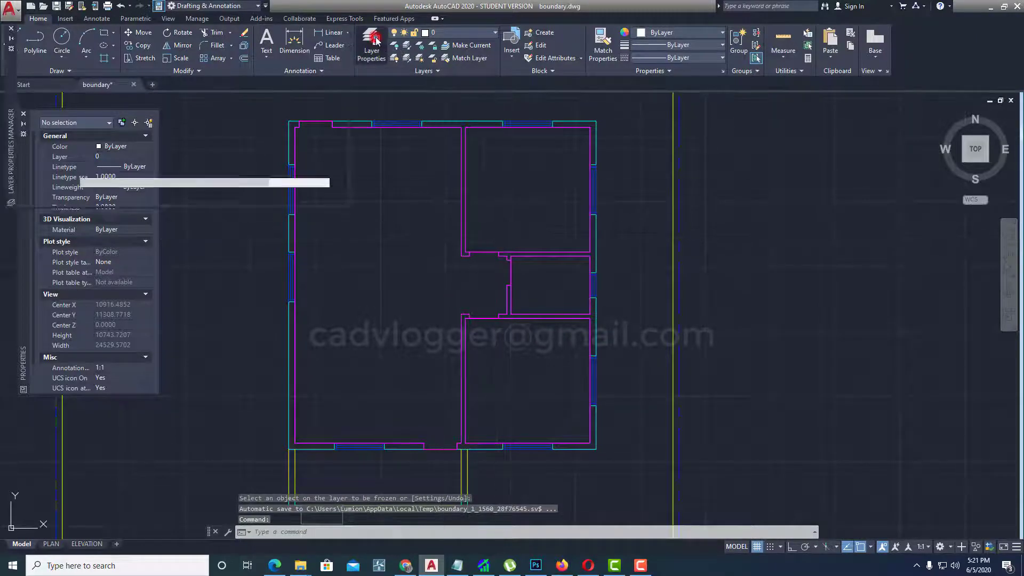
click(76, 47)
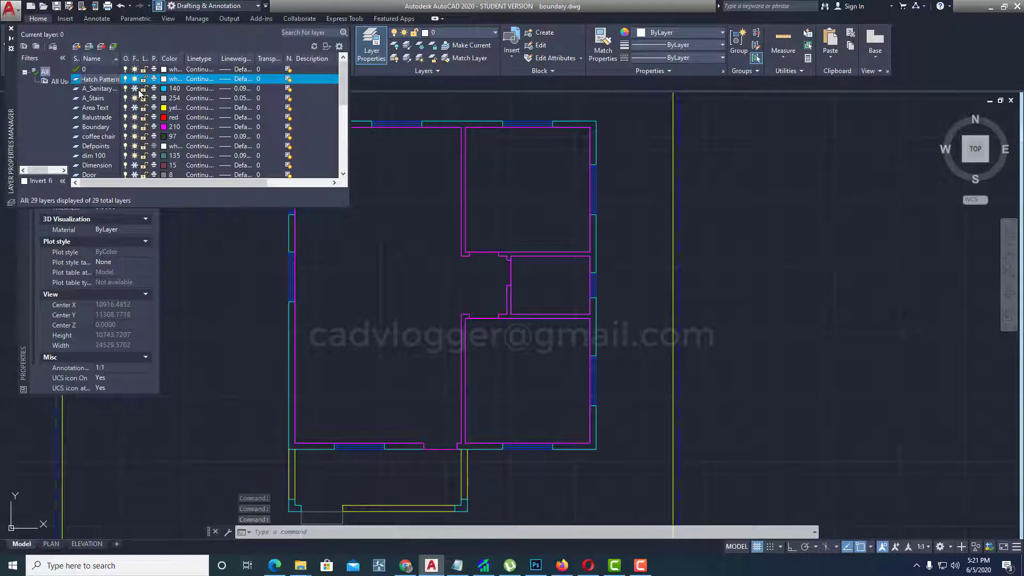
click(165, 79)
text(15)
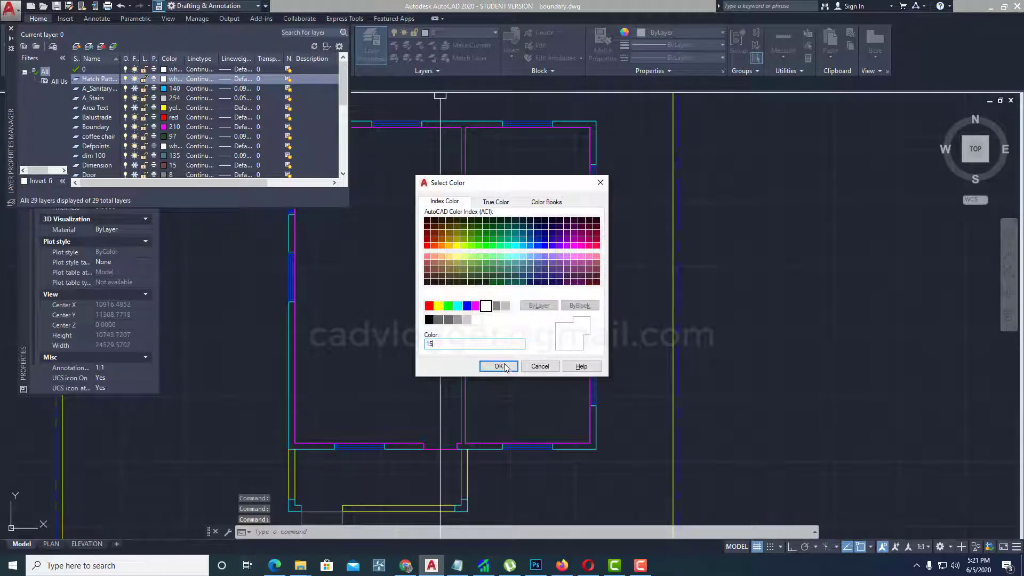
click(504, 366)
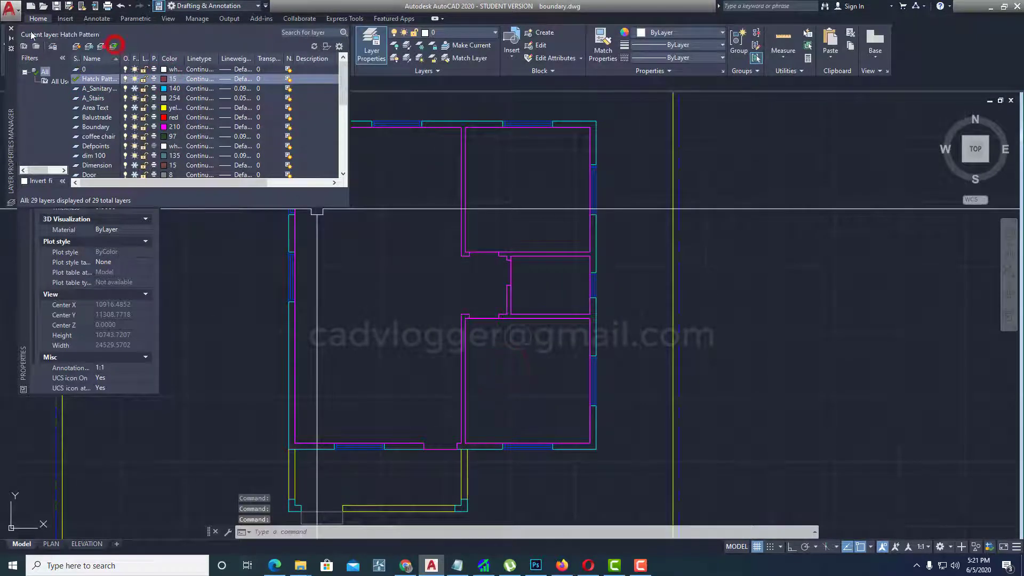
click(11, 29)
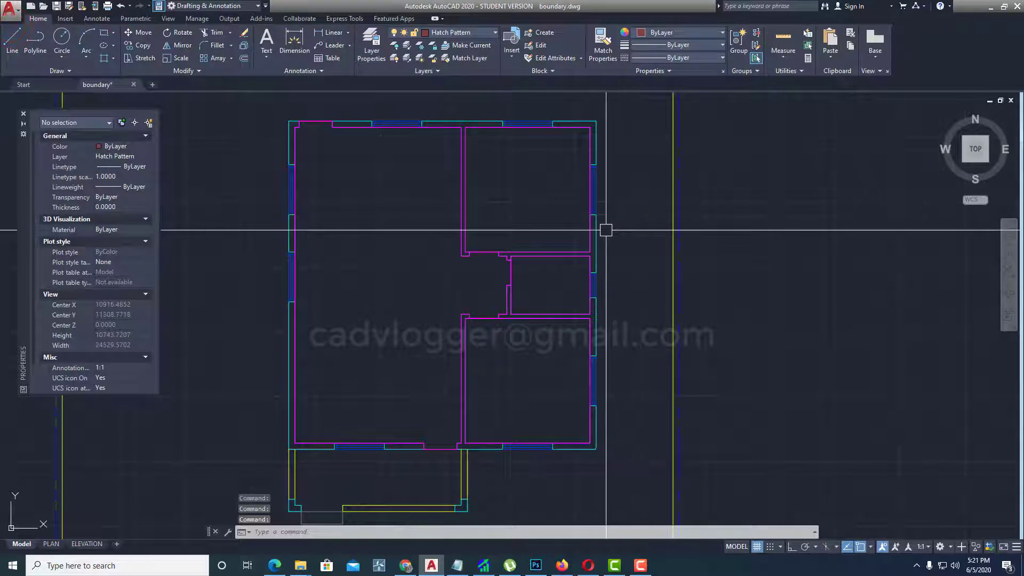
Clear the selected room boundary outlines and start the Hatch command.
middle_drag(481, 247, 536, 249)
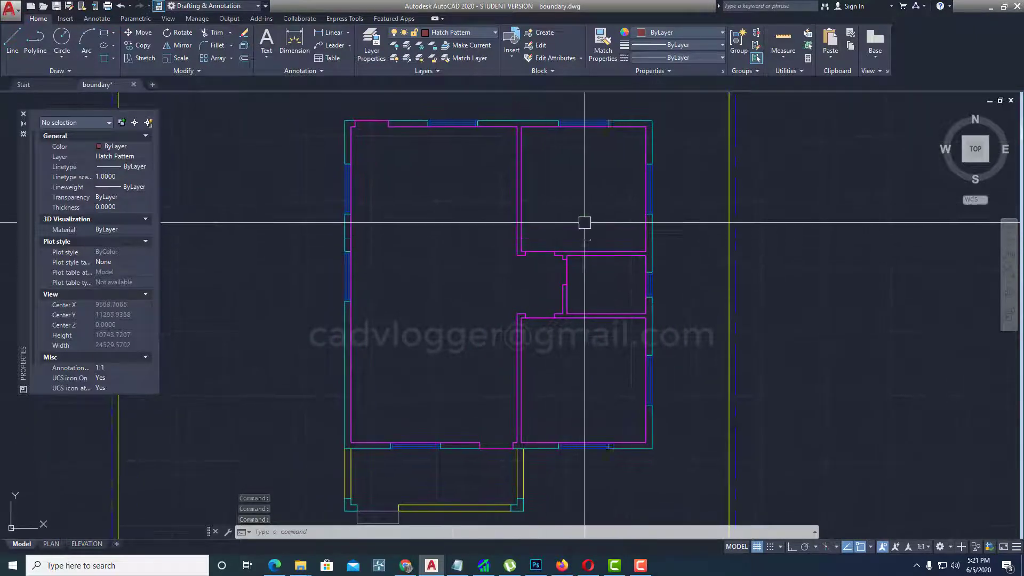
click(626, 125)
click(464, 128)
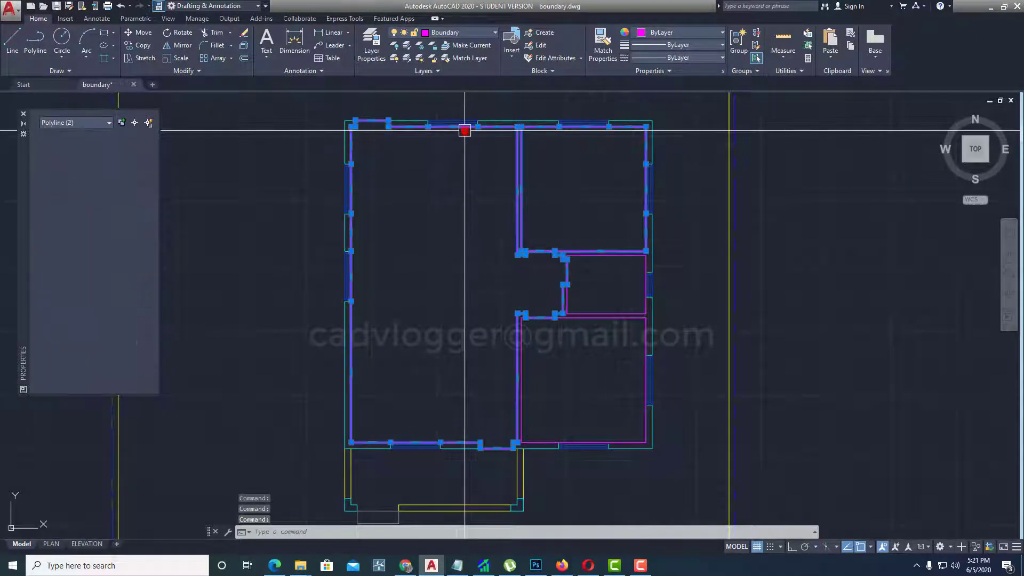
click(624, 258)
key(Escape)
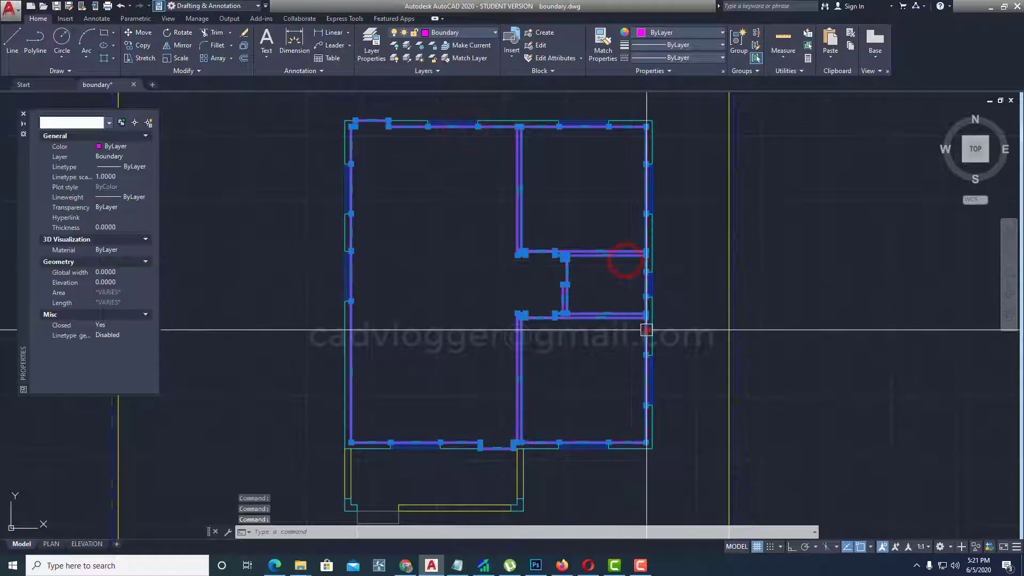
key(Escape)
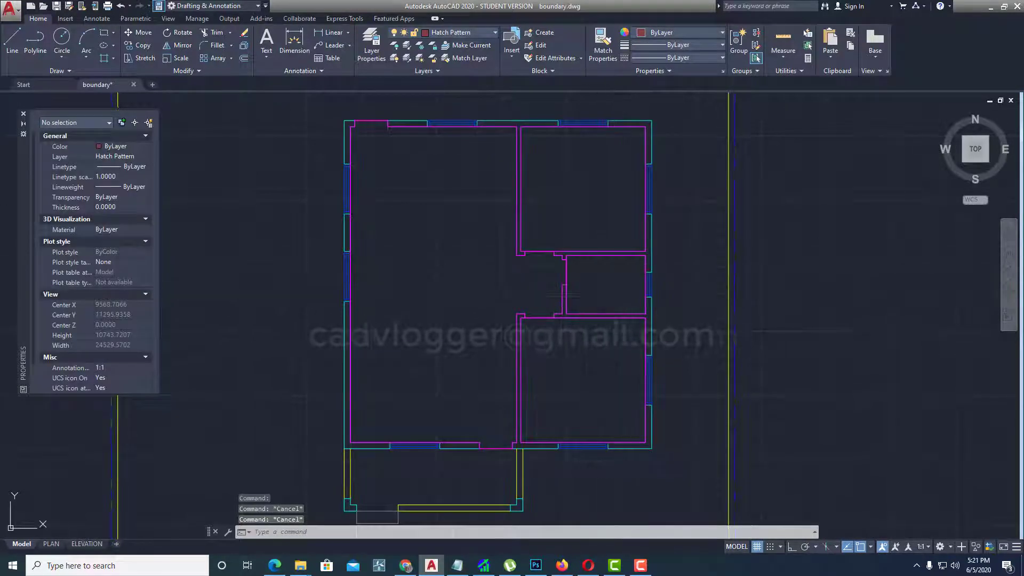
middle_drag(576, 295, 552, 294)
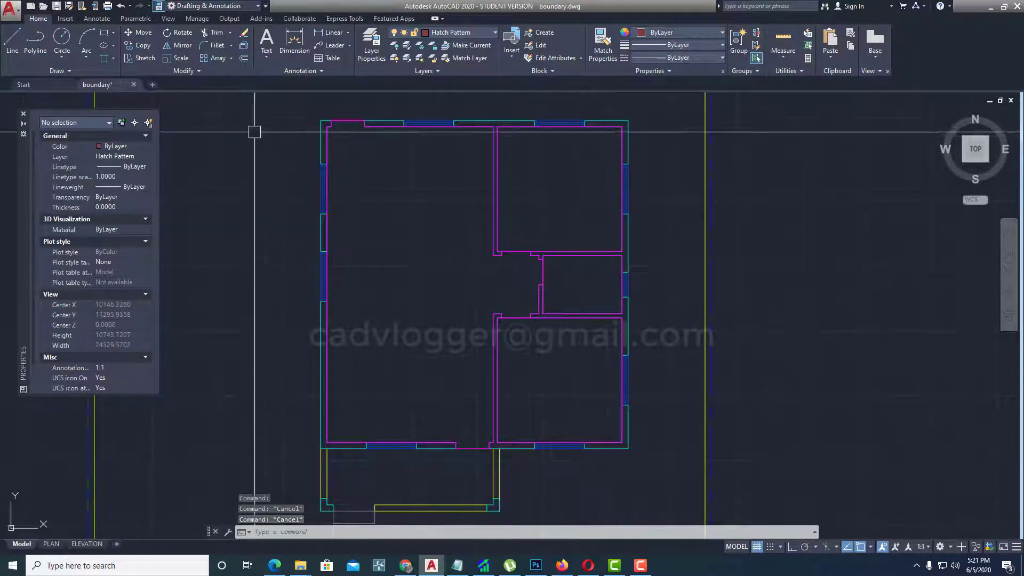
click(114, 60)
click(128, 78)
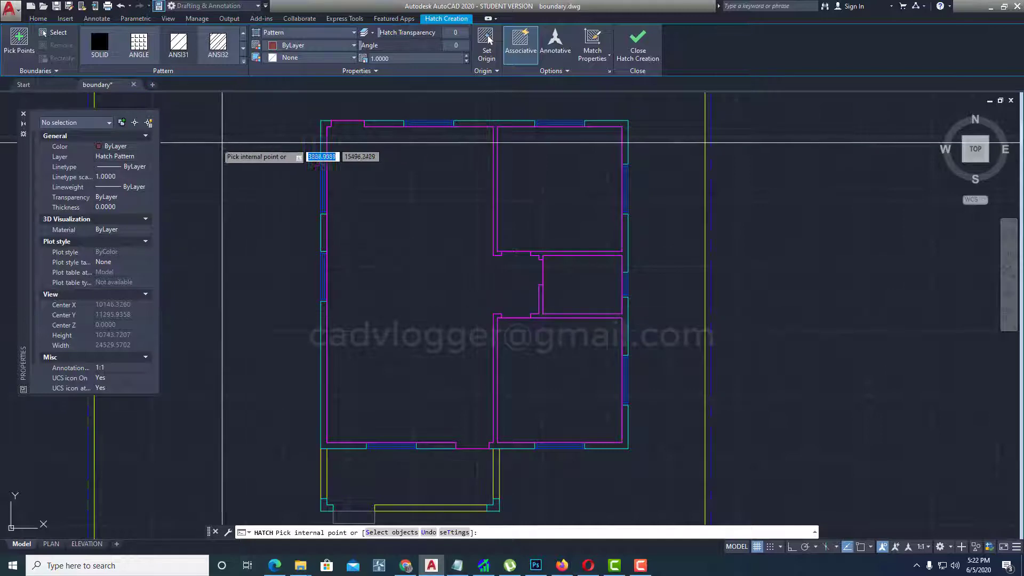
Pick the ANSI37 pattern and place it inside the small room between the bedrooms.
click(244, 63)
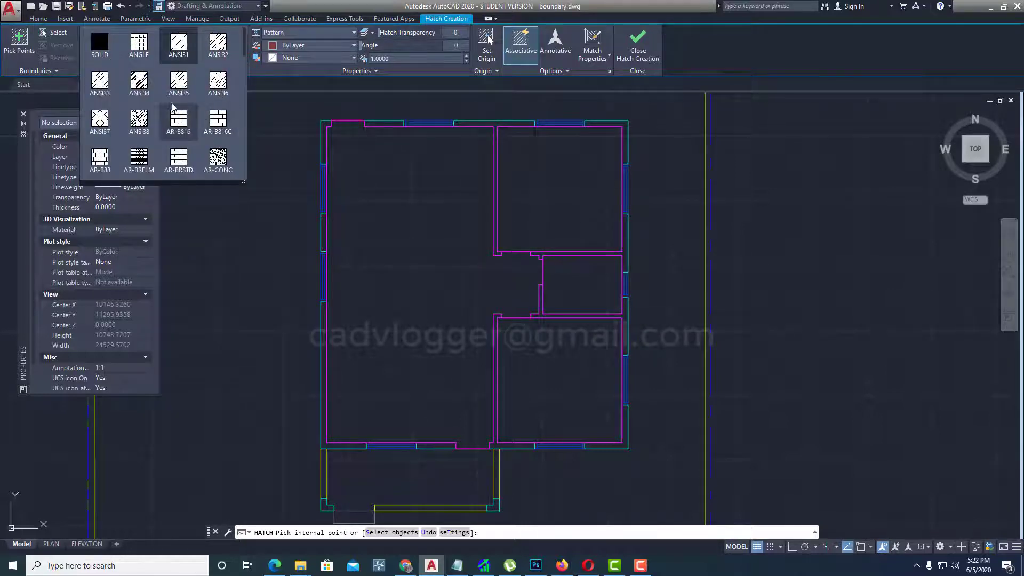
scroll(172, 107, down, 1)
click(100, 84)
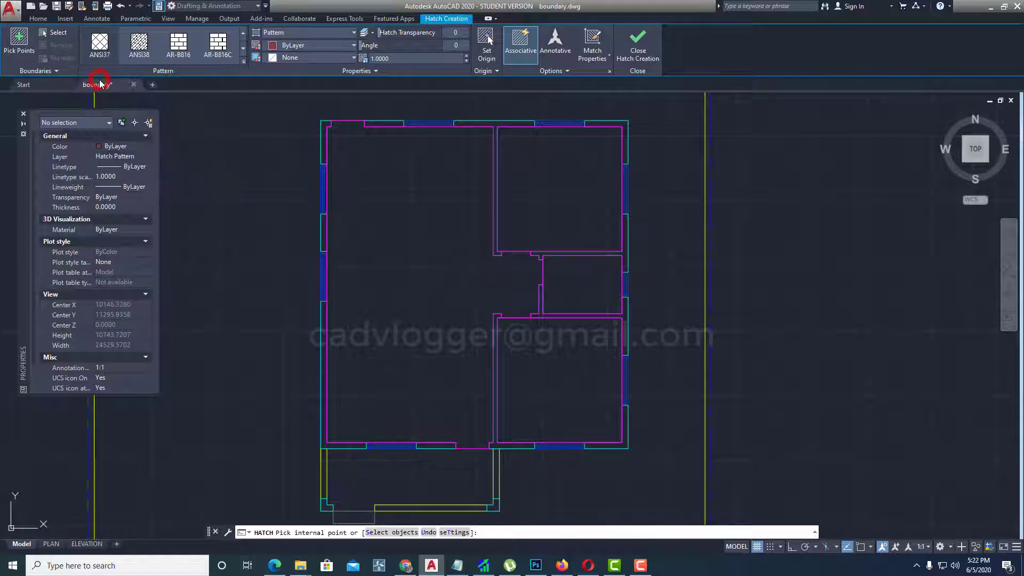
click(575, 273)
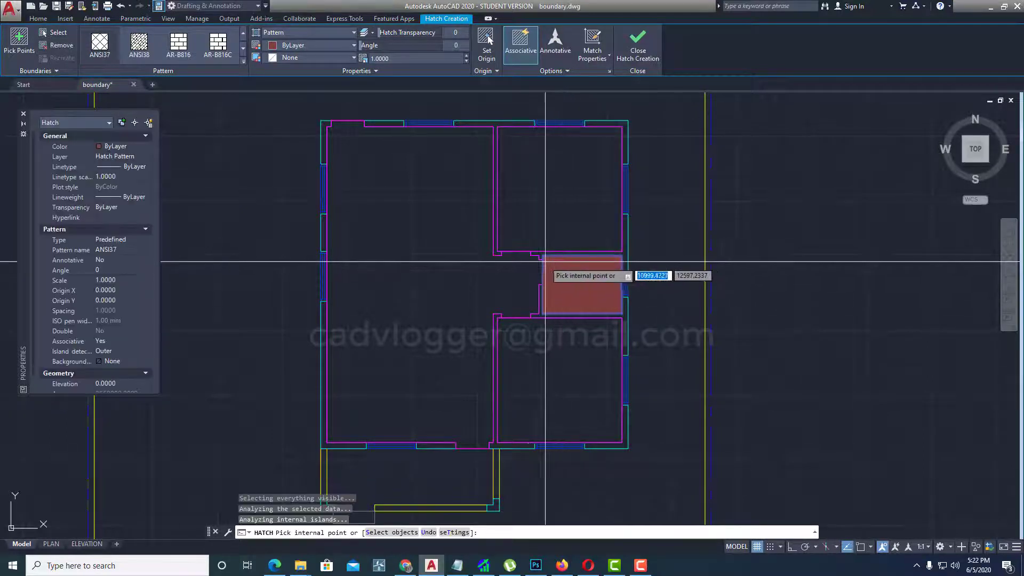
Set the hatch scale to 1000 and finish the small room's hatch.
scroll(574, 278, up, 3)
scroll(566, 270, up, 5)
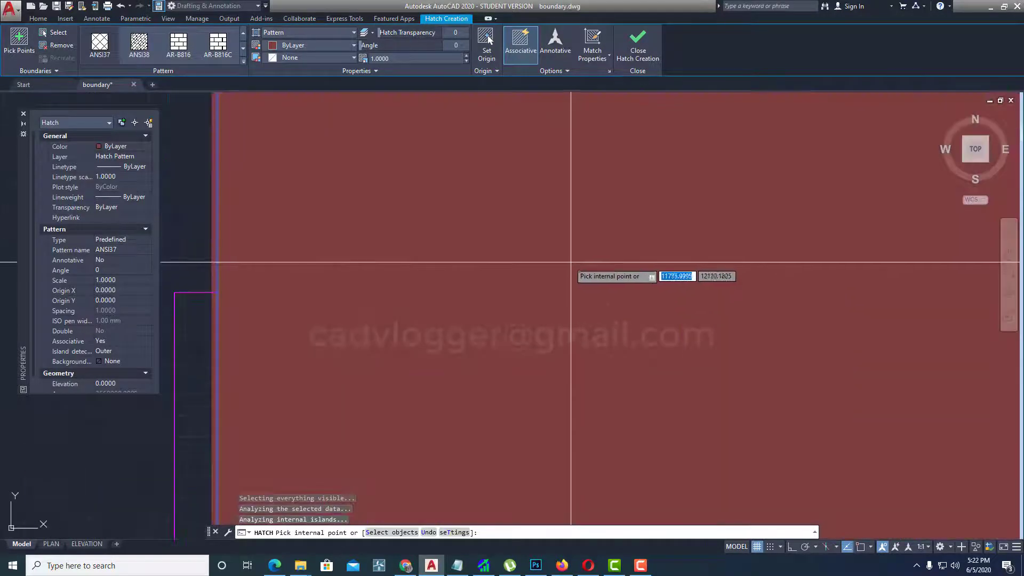
scroll(558, 261, down, 5)
scroll(558, 274, down, 2)
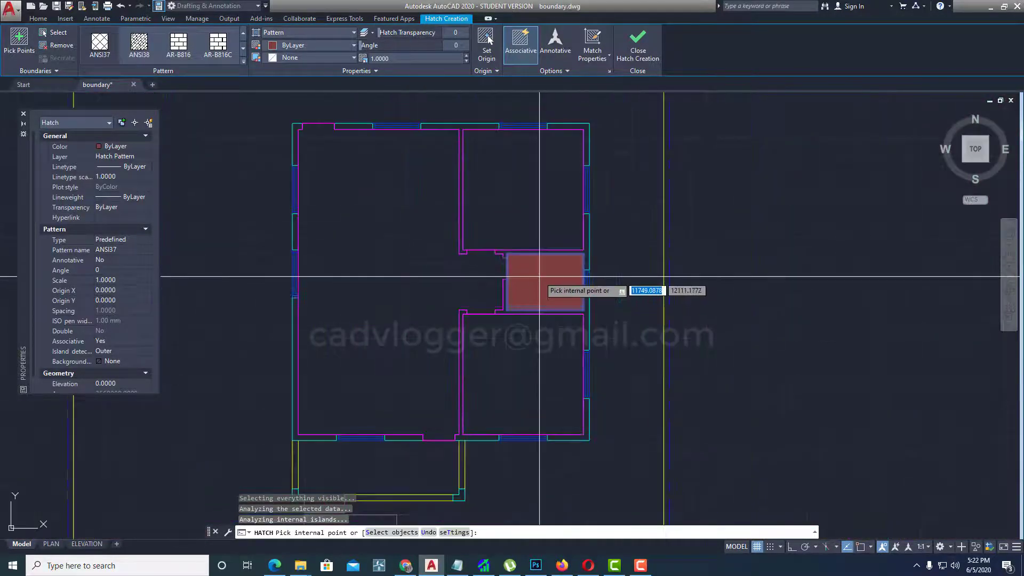
click(506, 204)
text(100)
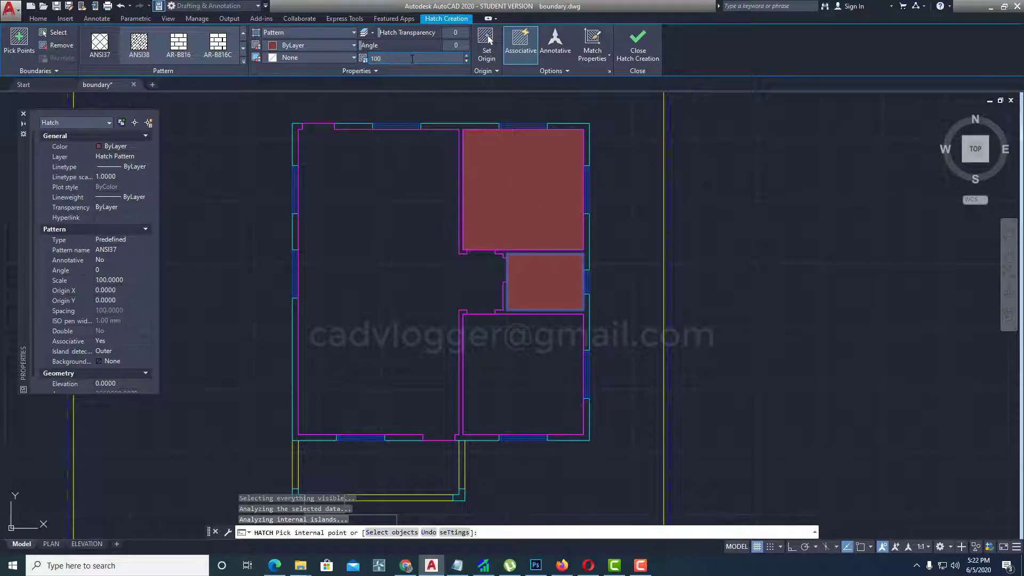
key(Return)
click(539, 355)
key(Return)
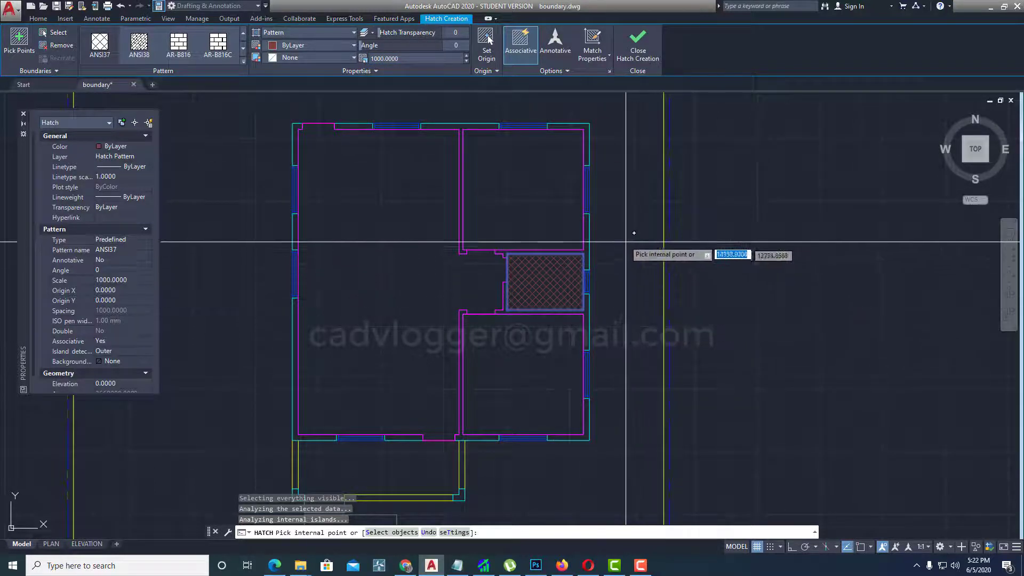
key(Return)
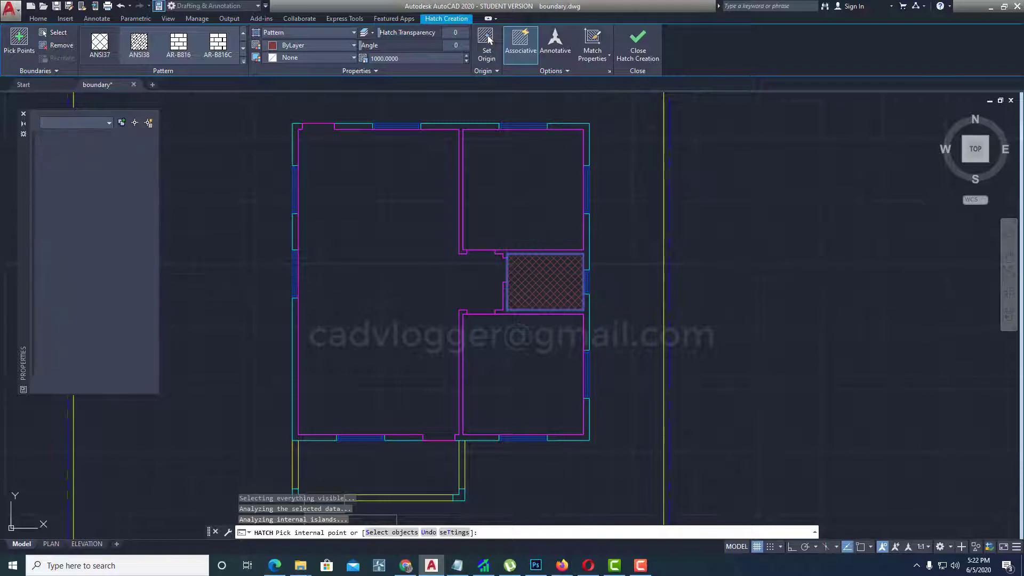
Crosshatch the living/dining area and the top-right and bottom-right rooms with ANSI37.
click(106, 58)
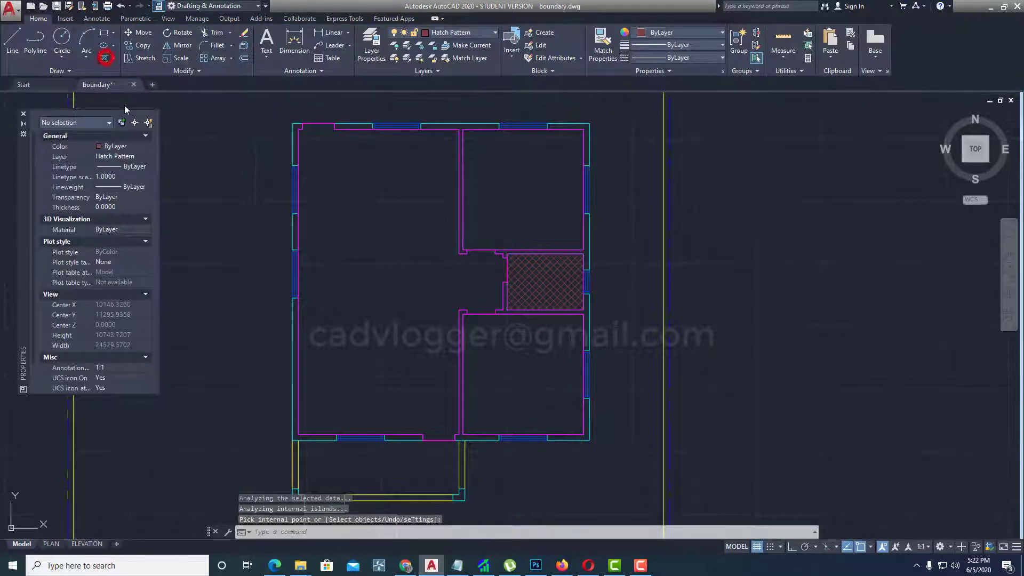
click(368, 217)
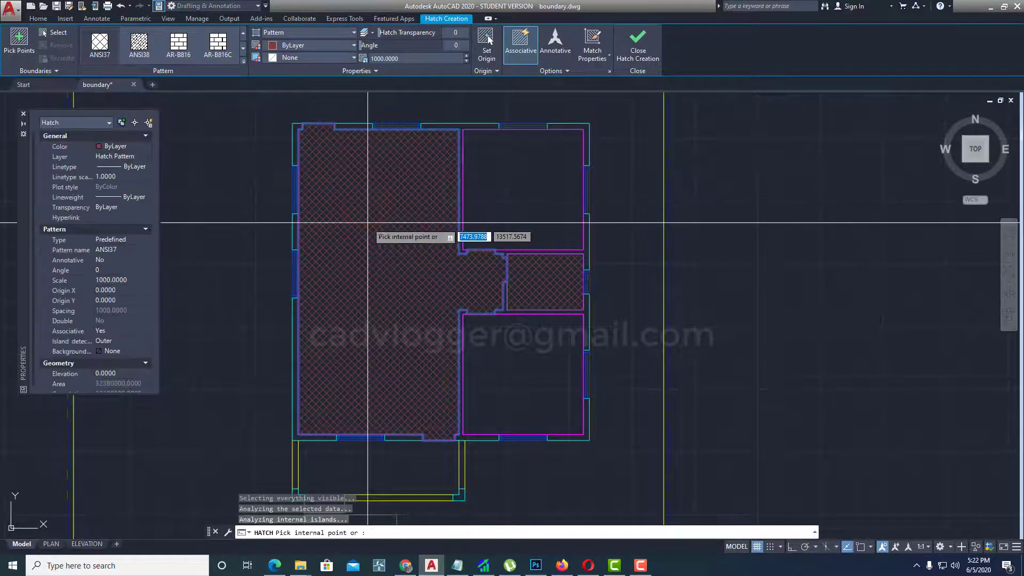
key(Return)
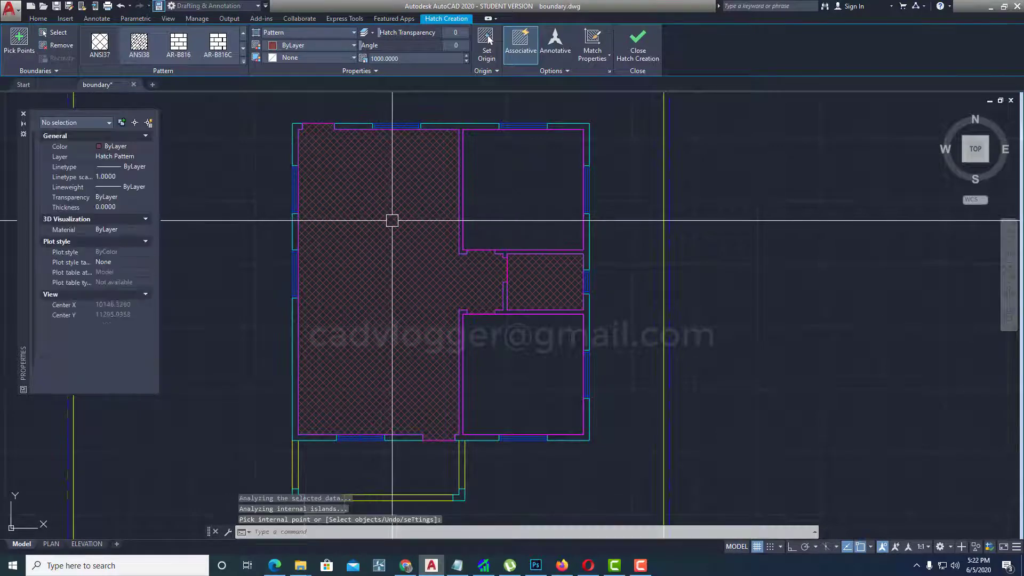
key(Return)
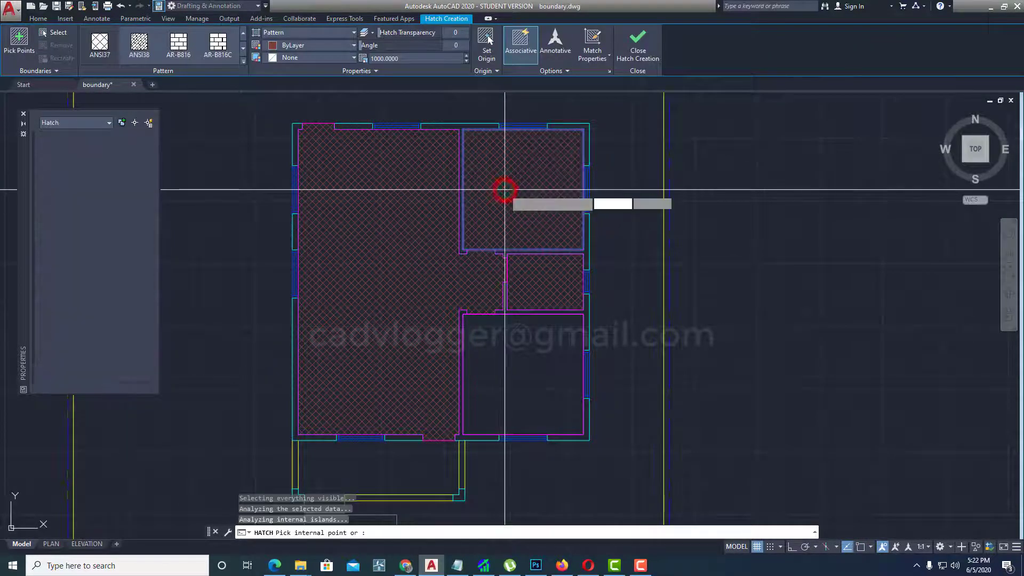
click(503, 193)
key(Return)
key(Return)
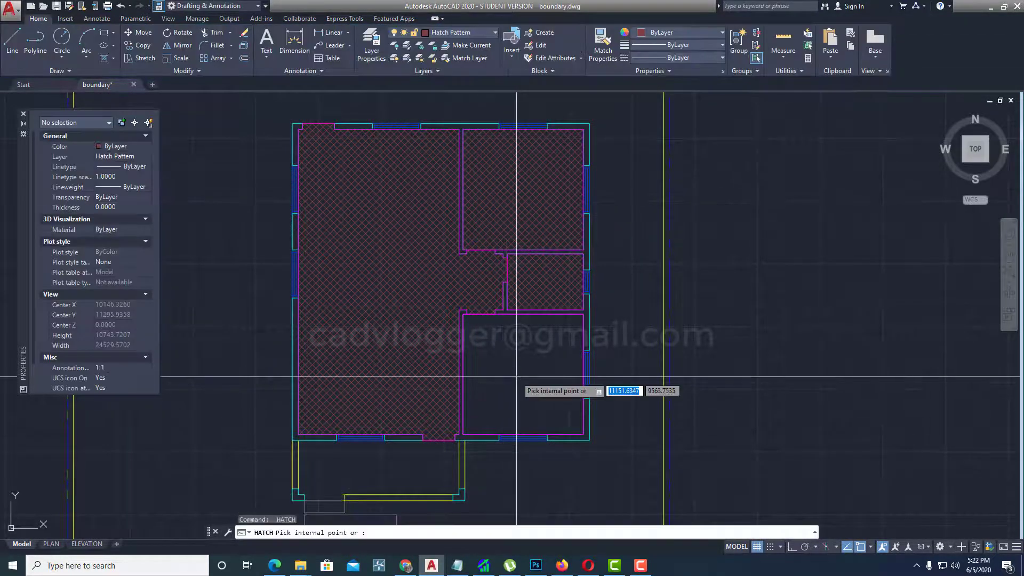
click(509, 374)
key(Return)
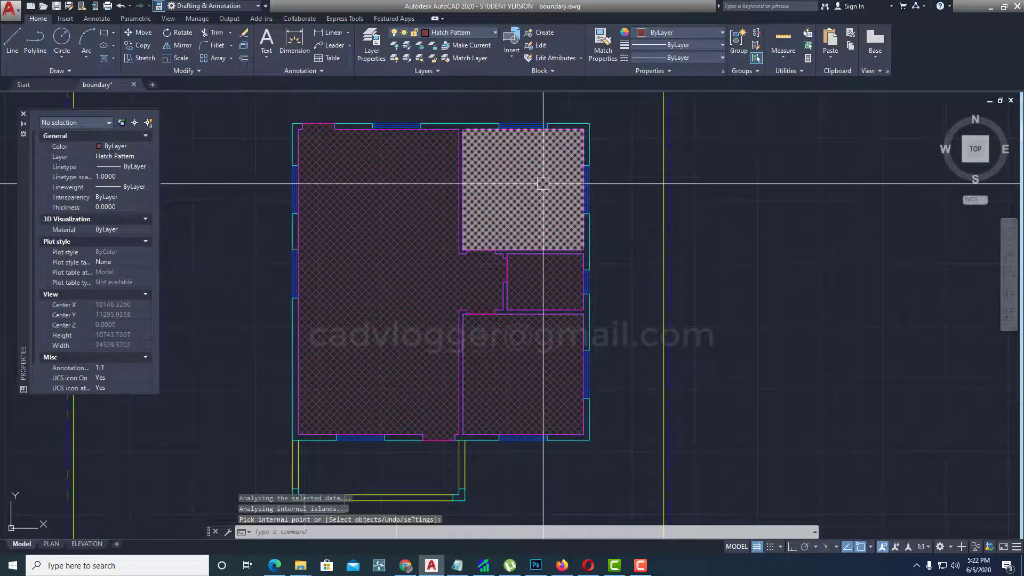
click(543, 184)
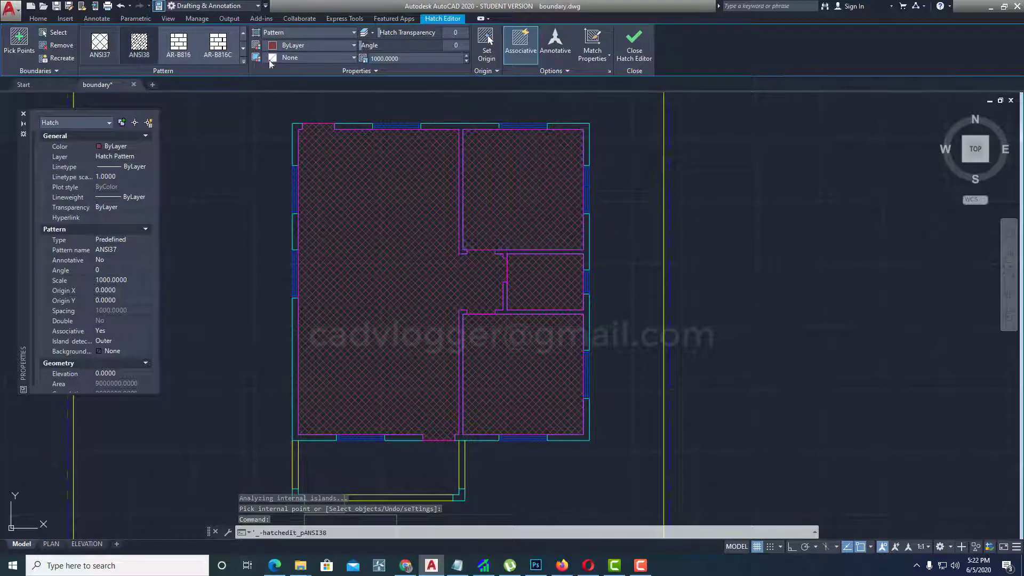
Change the top-right room's hatch to ANSI38 at 45° angle and scale 6000.
click(139, 43)
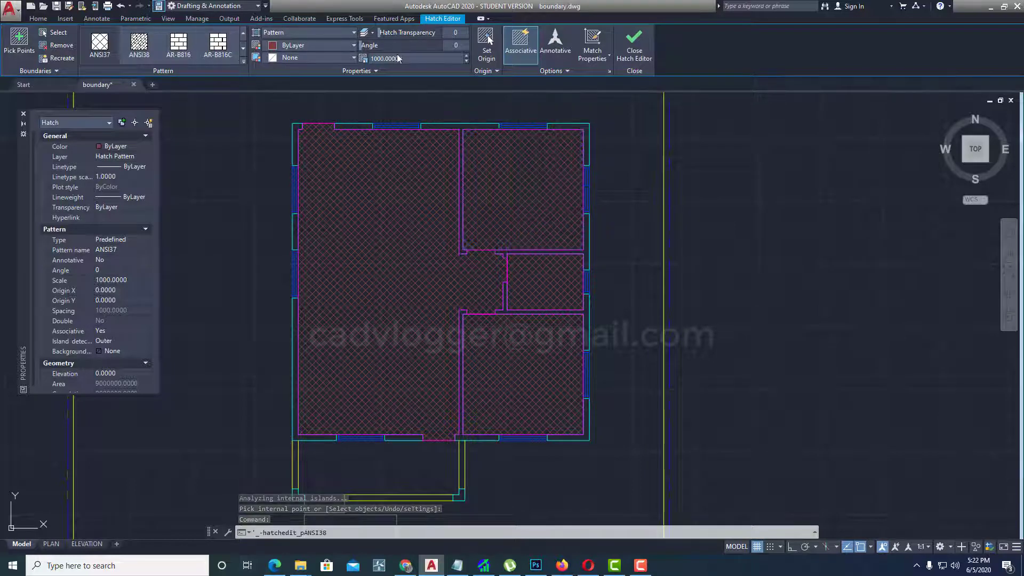
click(453, 47)
text(45)
drag(452, 48, 453, 47)
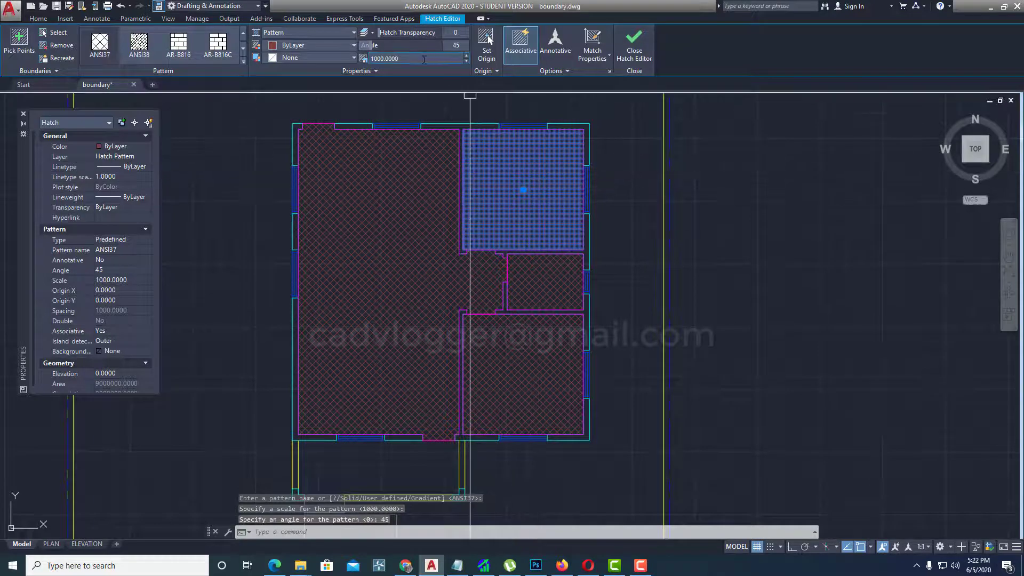
click(376, 59)
text(6)
key(Return)
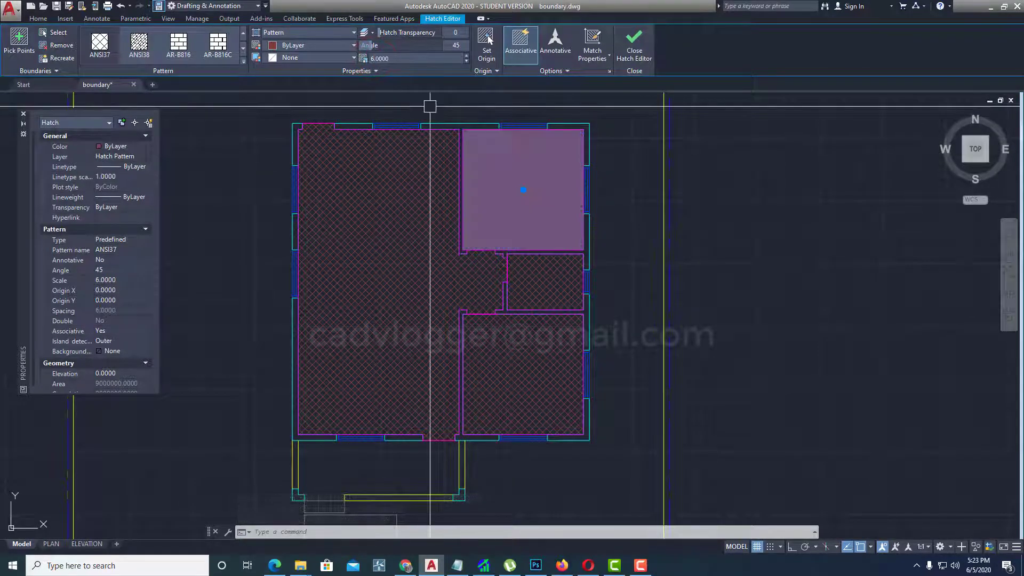
click(375, 60)
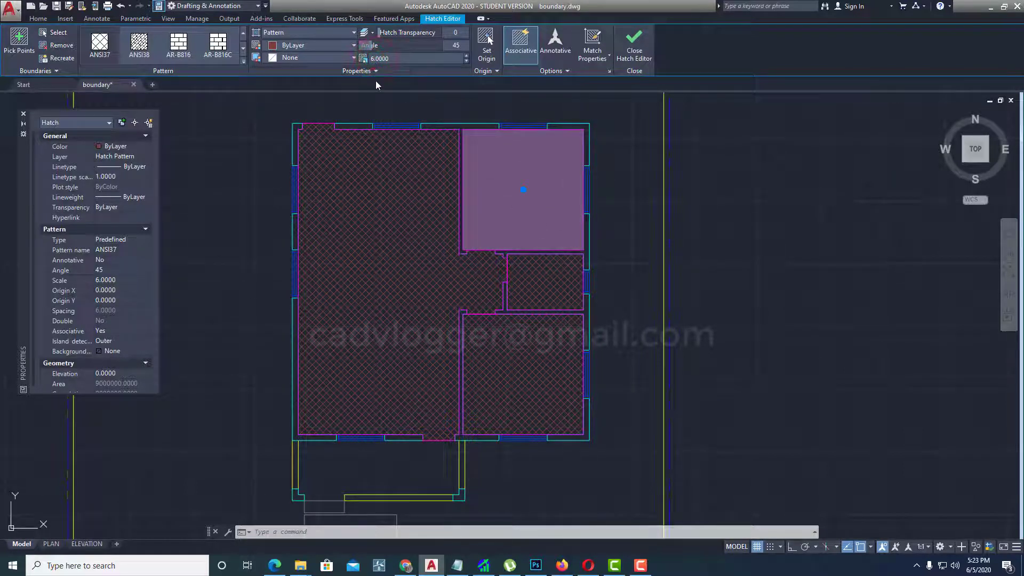
text(6000.0000)
key(Return)
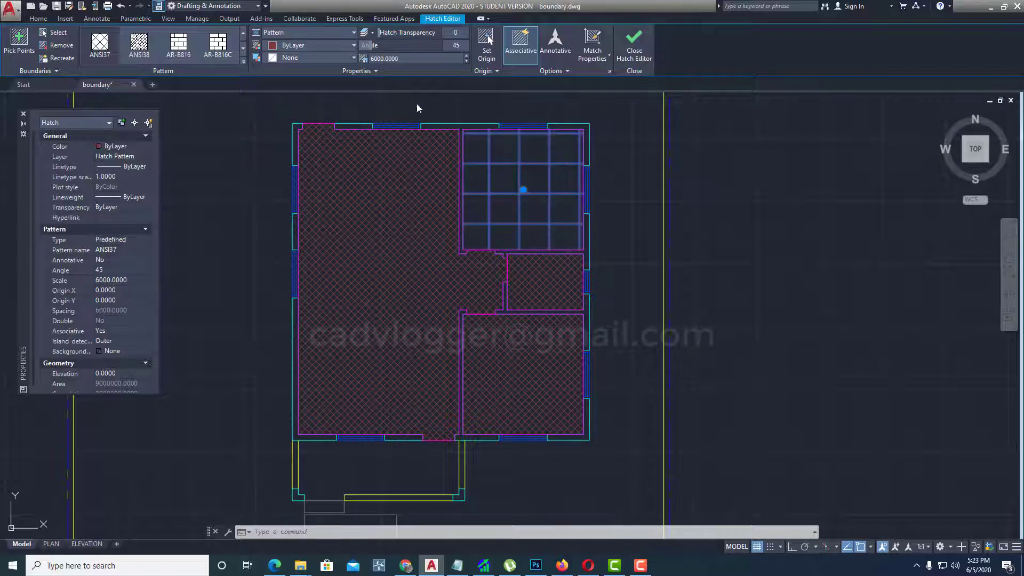
key(Escape)
Match the bottom-right room's hatch to the top-right grid hatch using MATCHPROP (ma).
text(m)
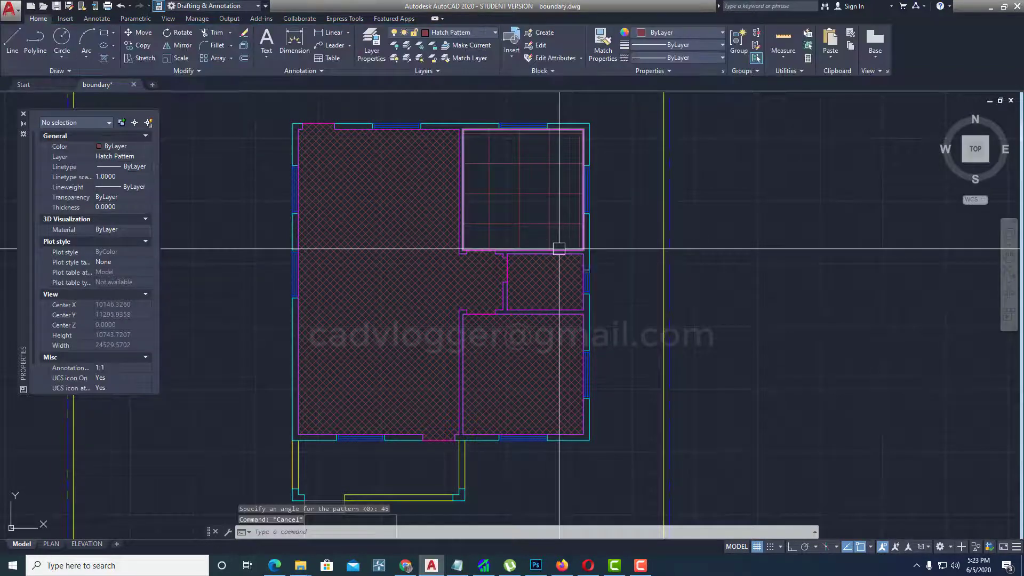
text(a)
key(Return)
click(528, 188)
click(521, 354)
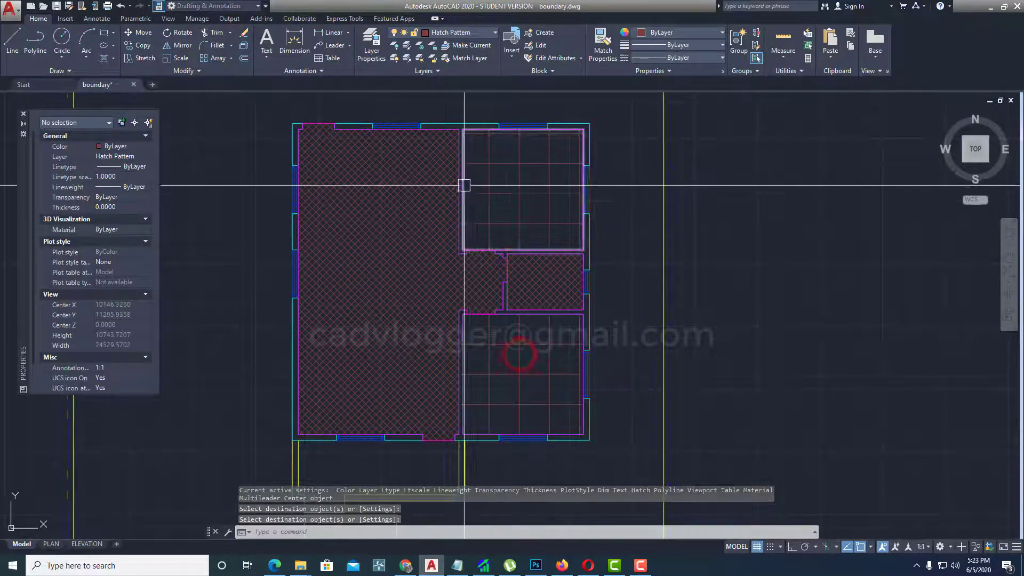
key(Return)
click(416, 192)
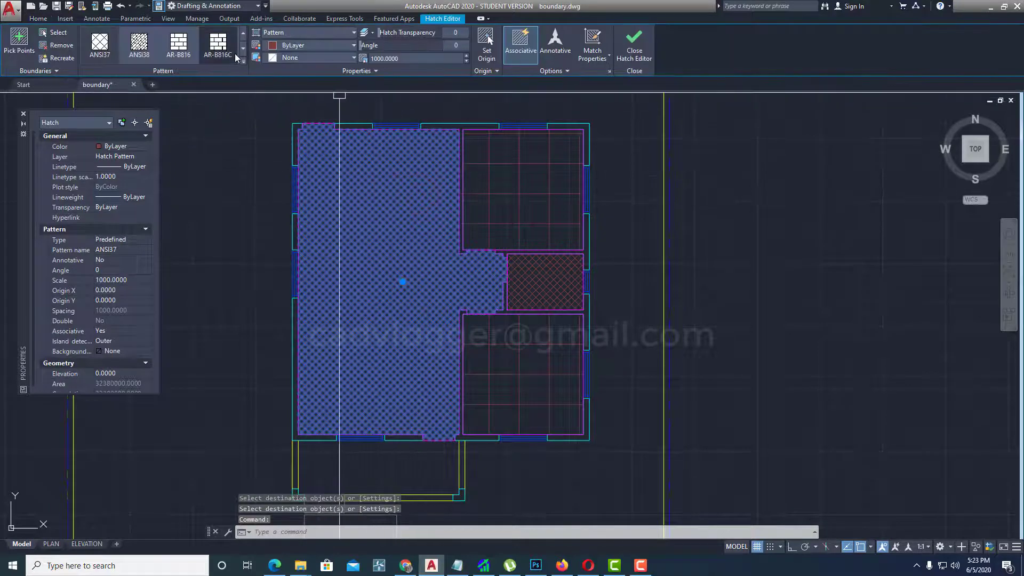
Switch the large left room's hatch to the AR-BRSTD brick pattern at scale 100.
click(235, 56)
click(244, 63)
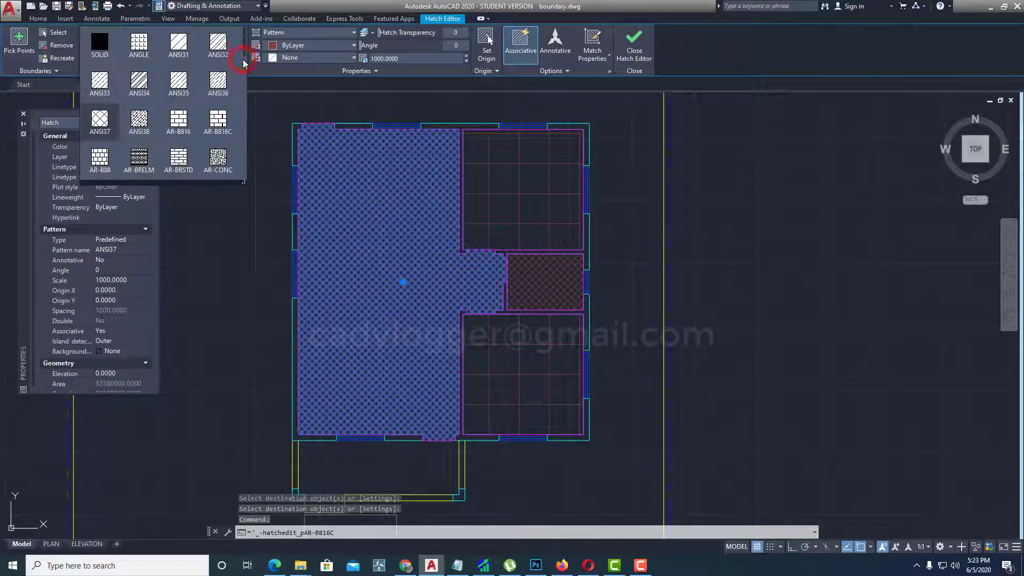
click(137, 128)
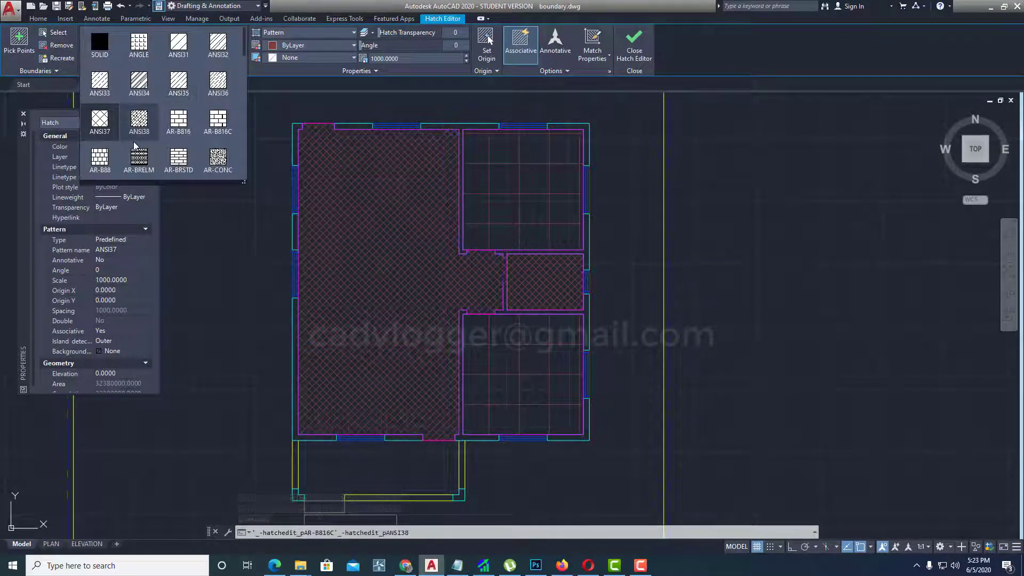
scroll(139, 131, down, 1)
click(177, 123)
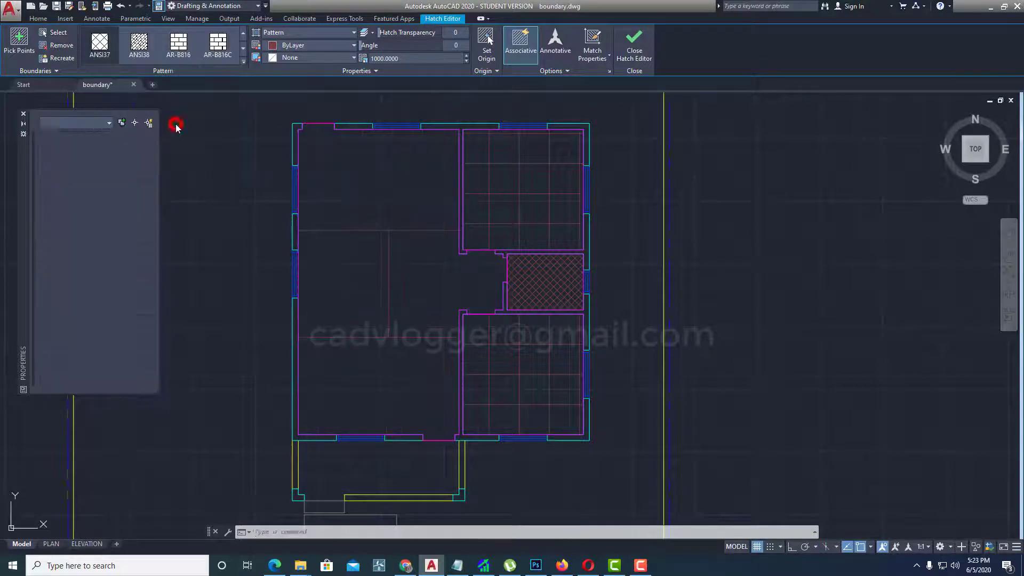
click(411, 58)
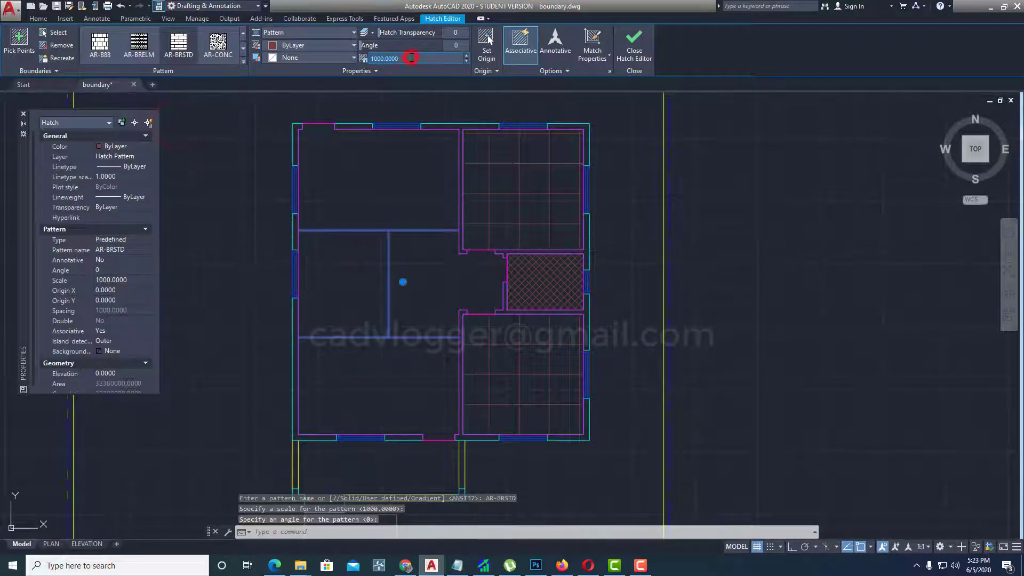
text(1)
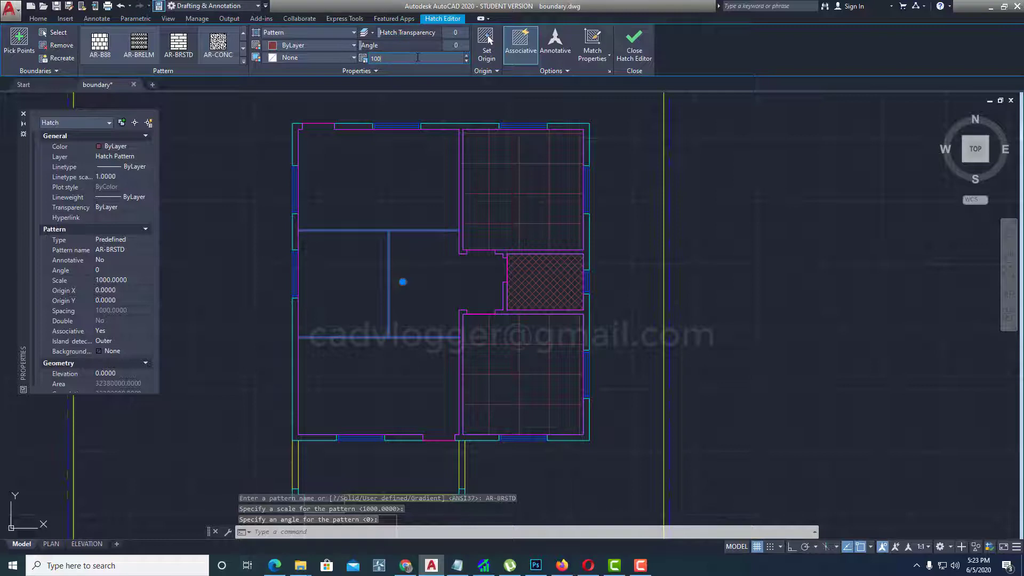
key(Return)
key(Escape)
key(Escape)
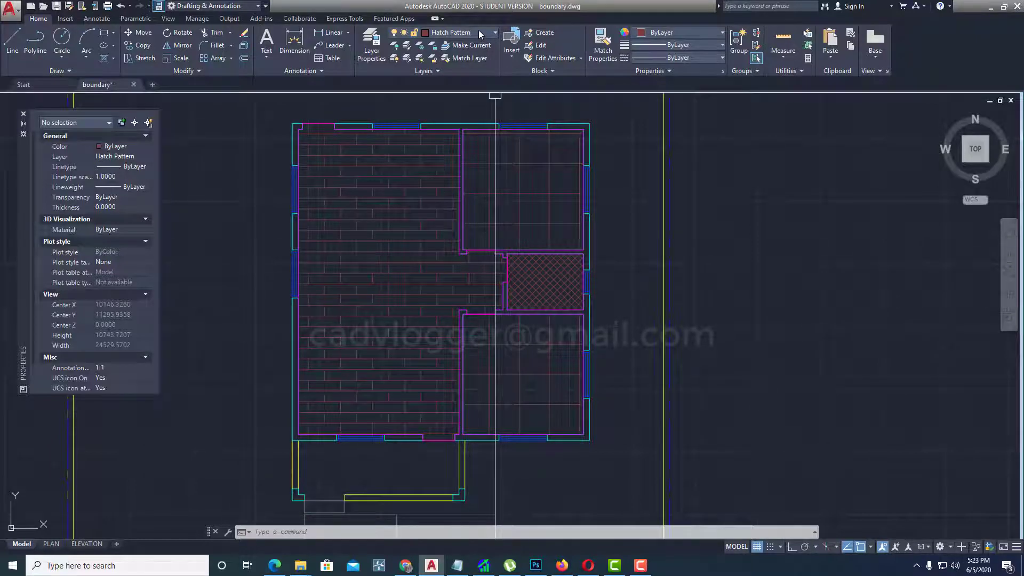
Thaw the Area Text, Door, Fixtures, Furniture, New/Old Furniture, Roof edge, Text and walls layers.
click(478, 32)
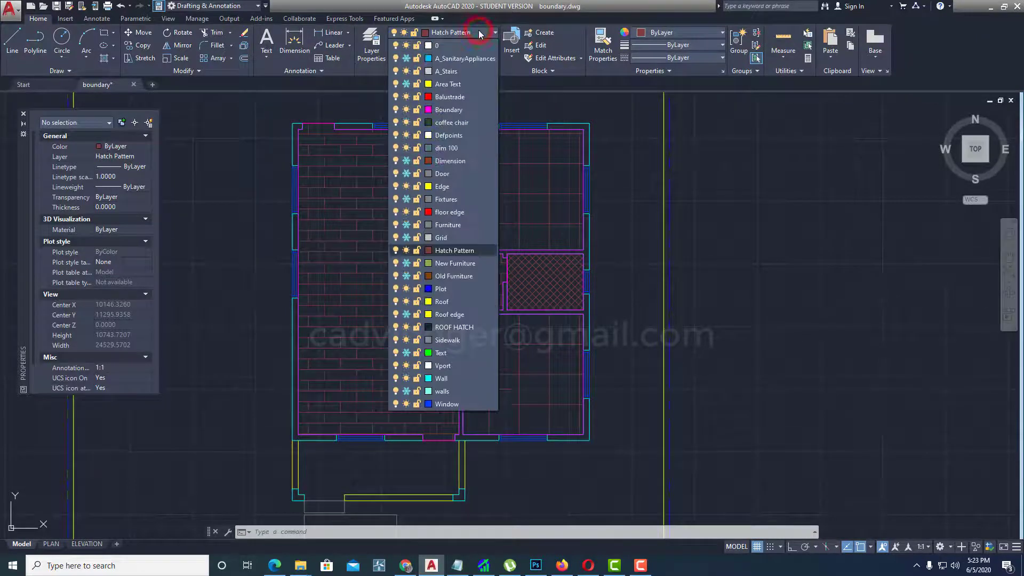
click(406, 83)
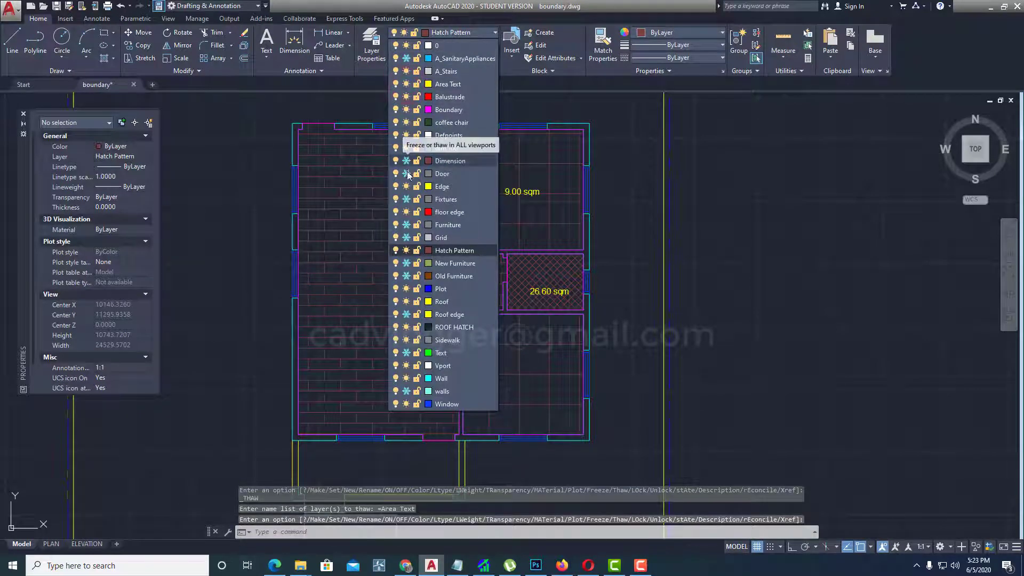
click(406, 173)
click(406, 199)
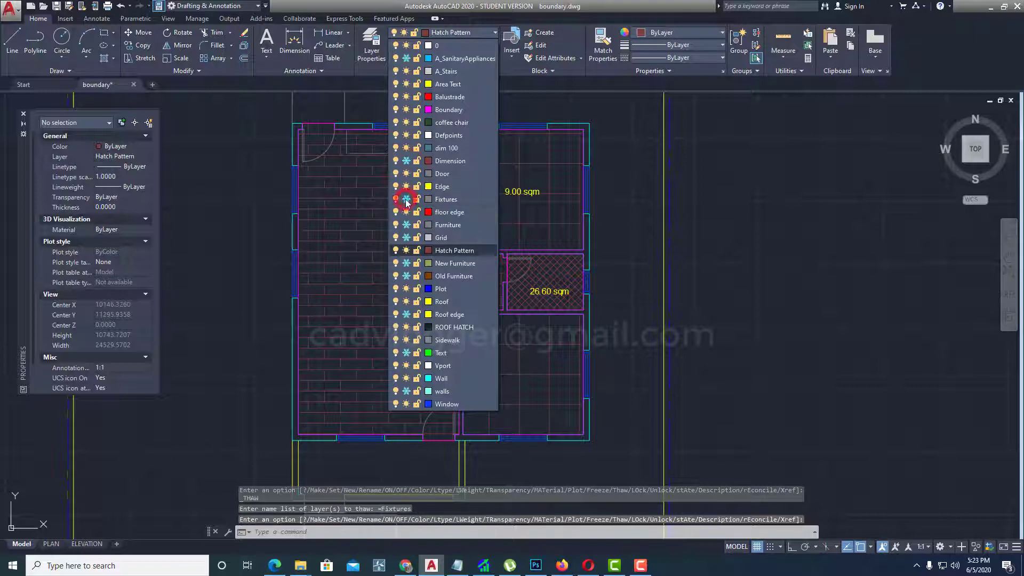
click(407, 226)
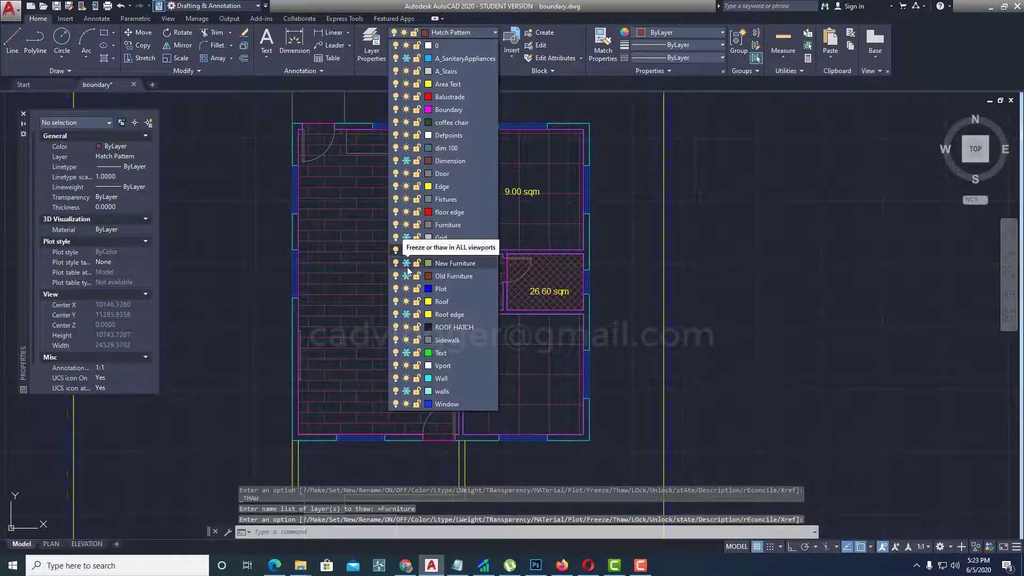
click(406, 263)
click(407, 276)
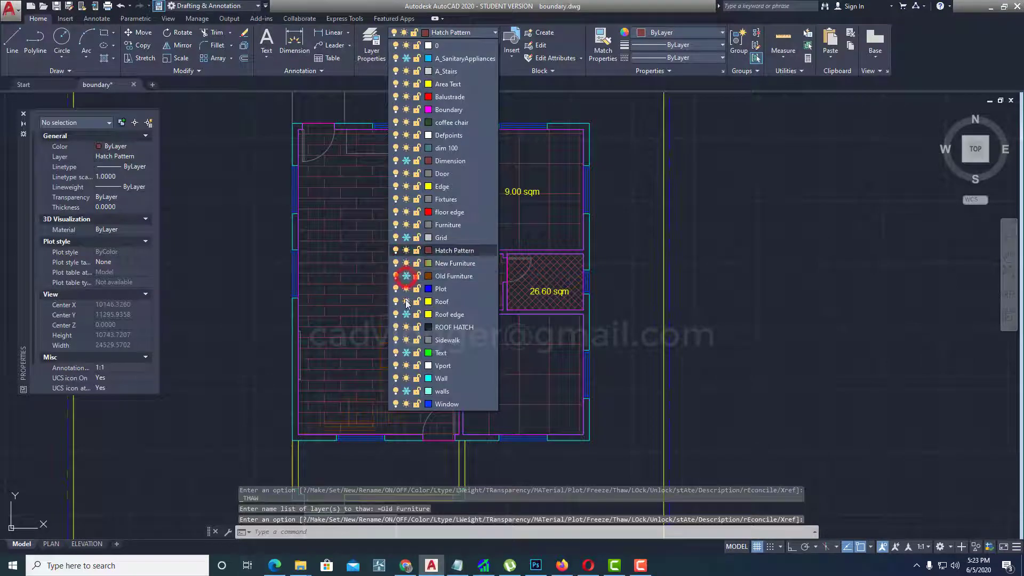
click(406, 314)
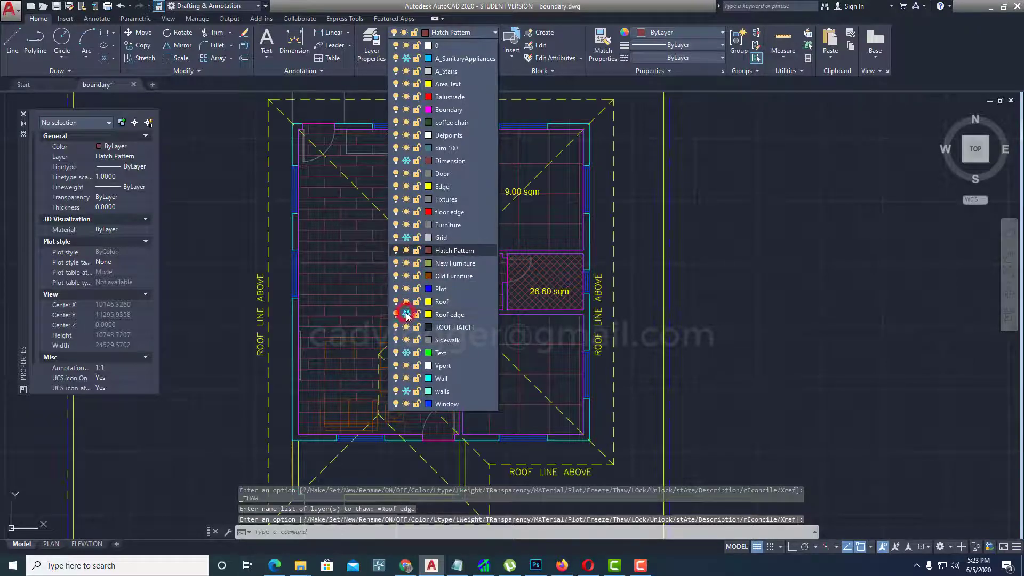
click(406, 352)
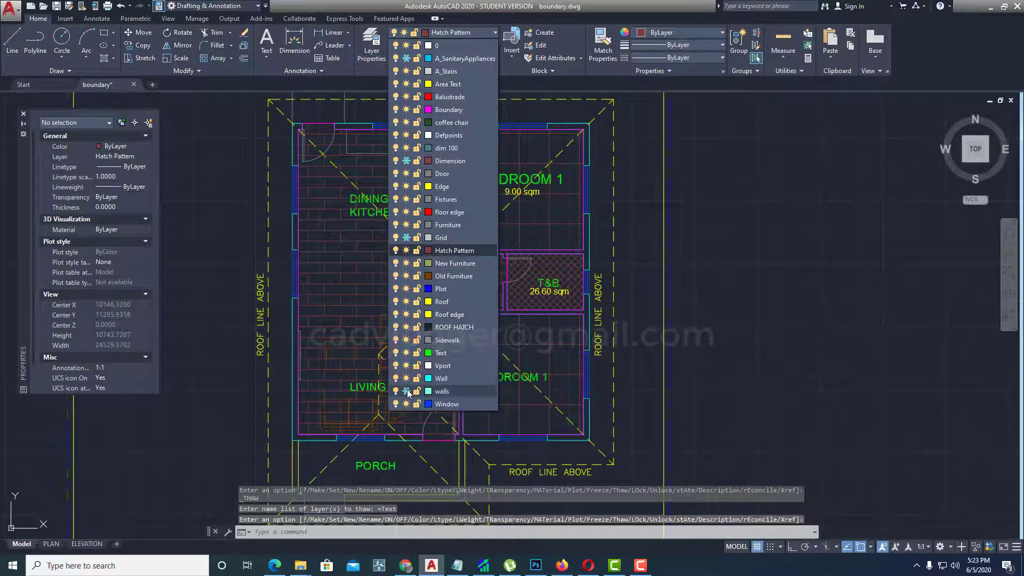
click(406, 391)
click(820, 275)
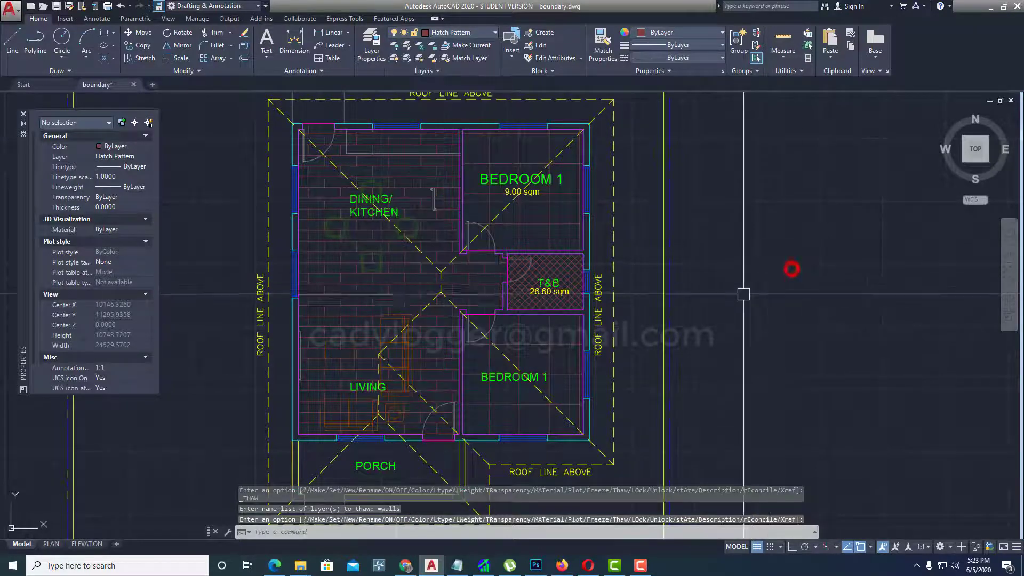
Zoom out and back in to frame the whole hatched plan with labels and roof outline.
scroll(743, 291, down, 4)
scroll(587, 253, up, 2)
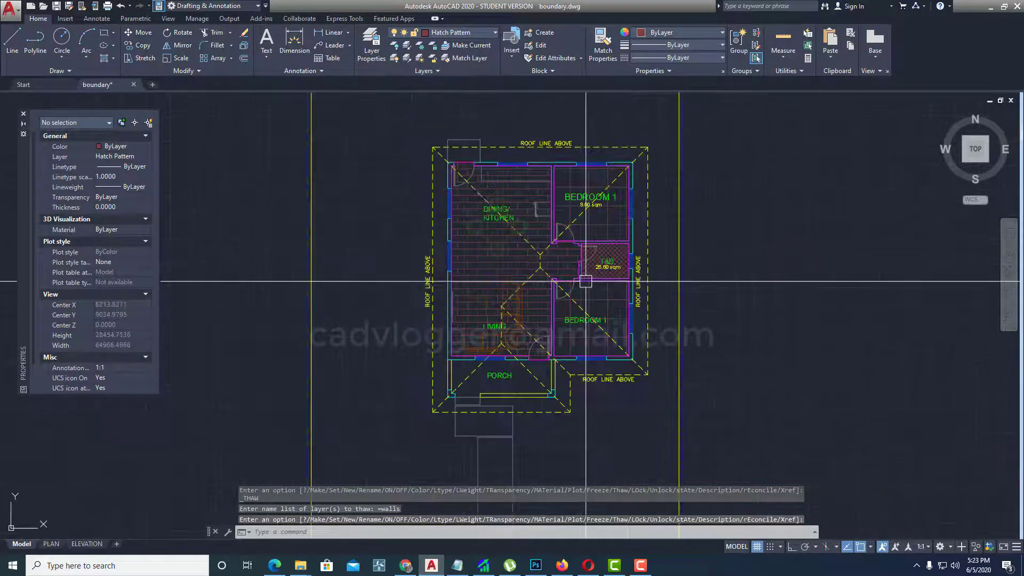